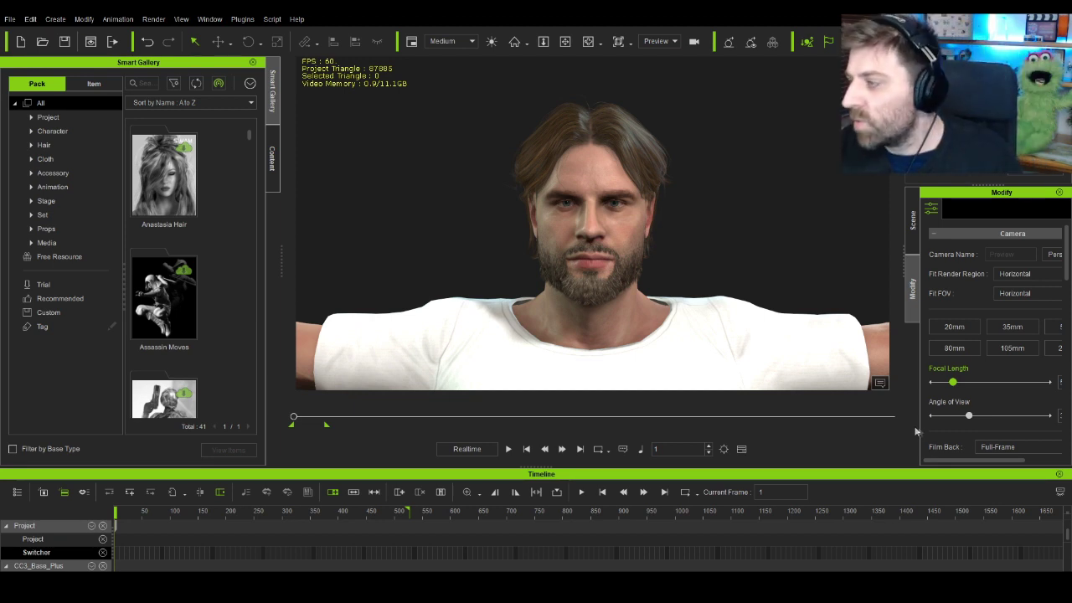
Step: Record a 3.28-second voice line for CC3_Base_Plus via Create Script > Record Voice and accept it
click(596, 246)
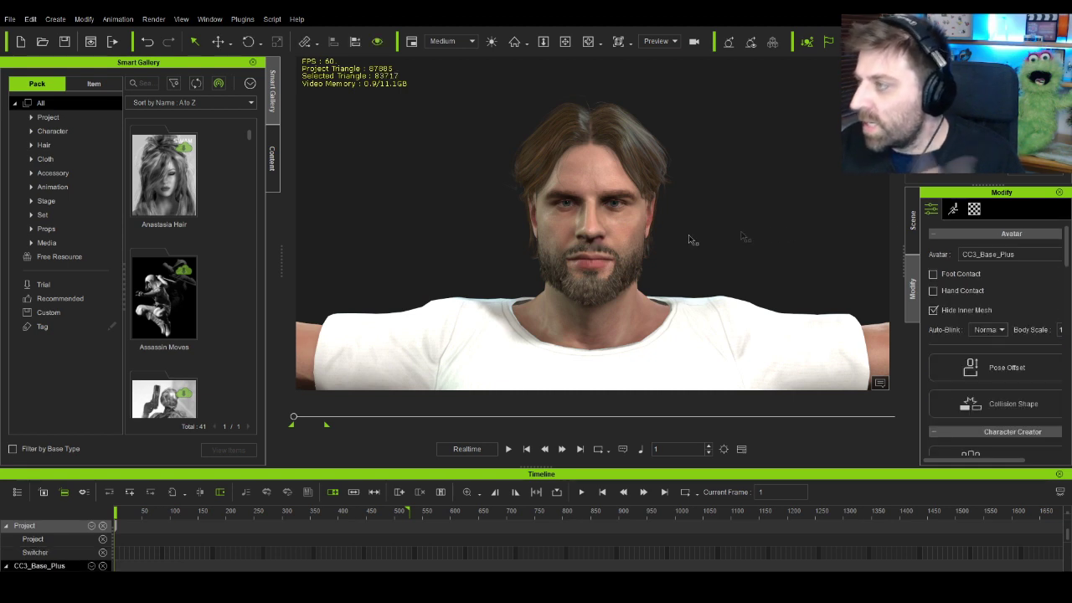
click(952, 210)
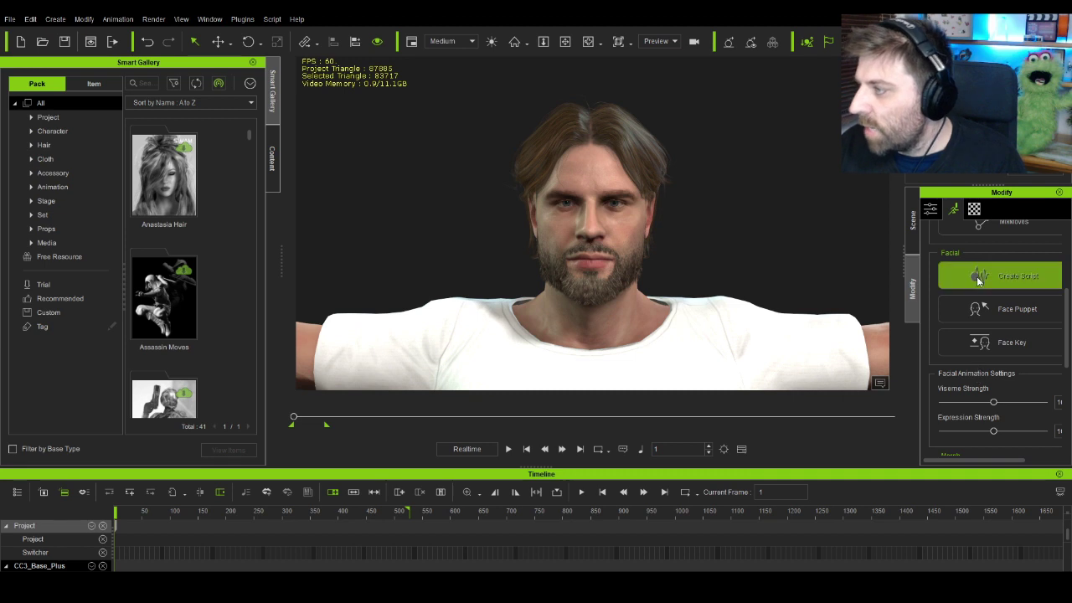
click(978, 280)
drag(536, 168, 435, 168)
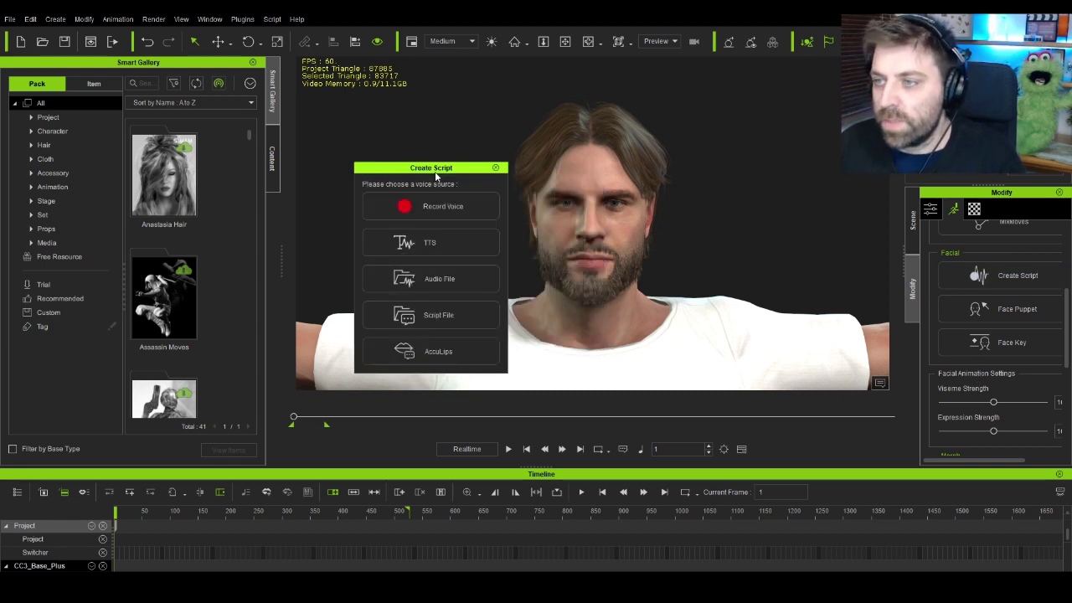
click(435, 214)
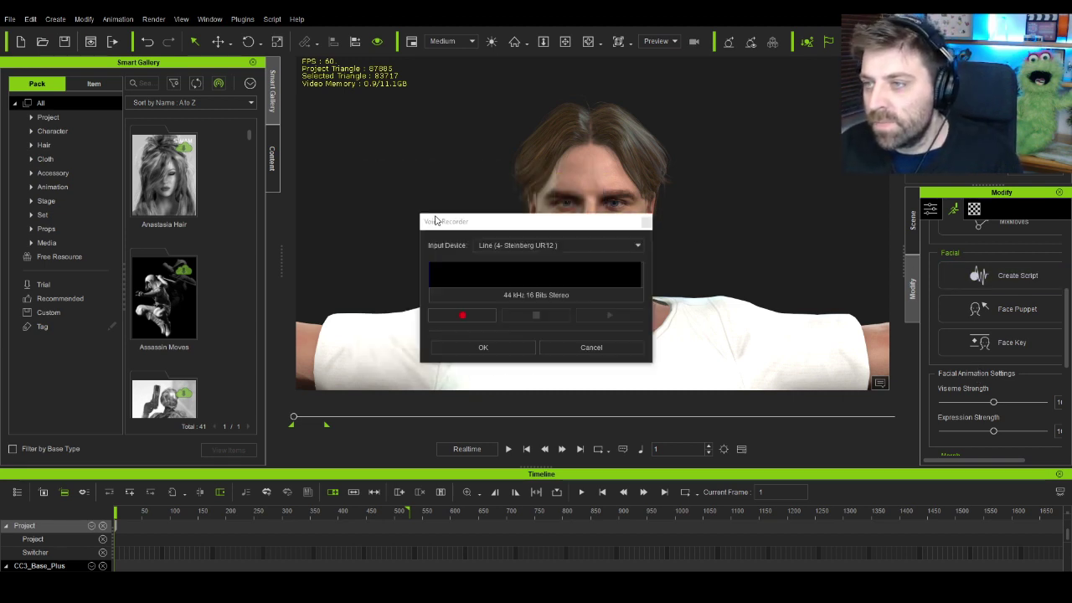
click(465, 317)
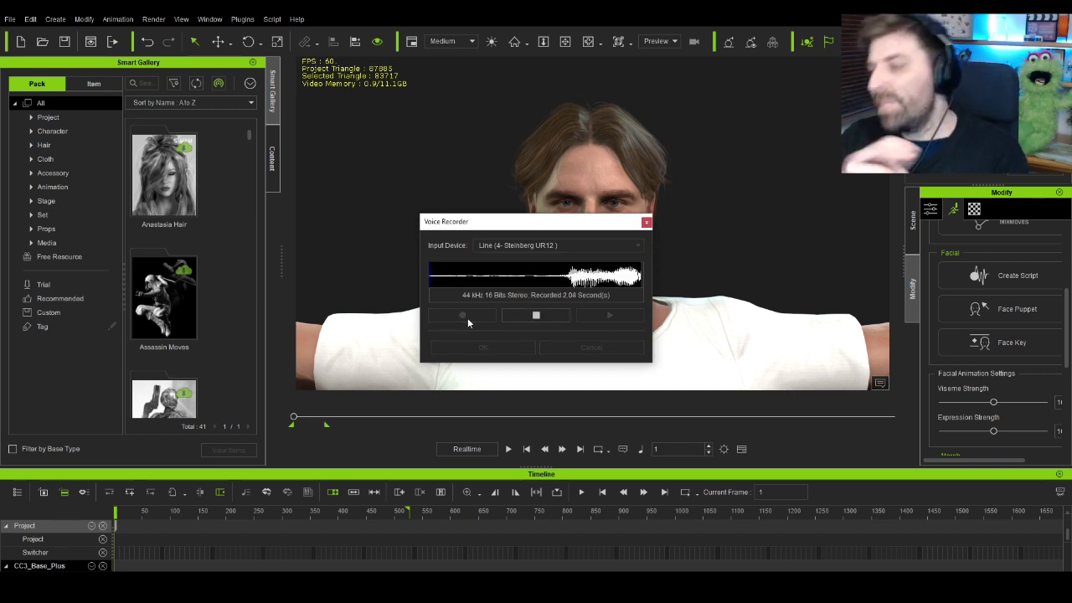
click(526, 316)
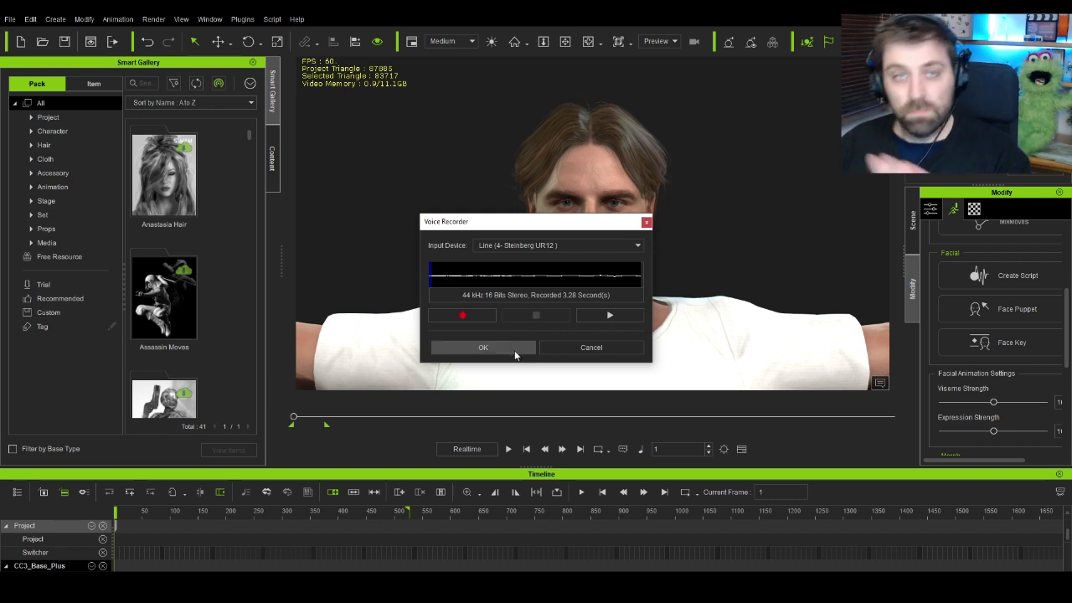
click(484, 347)
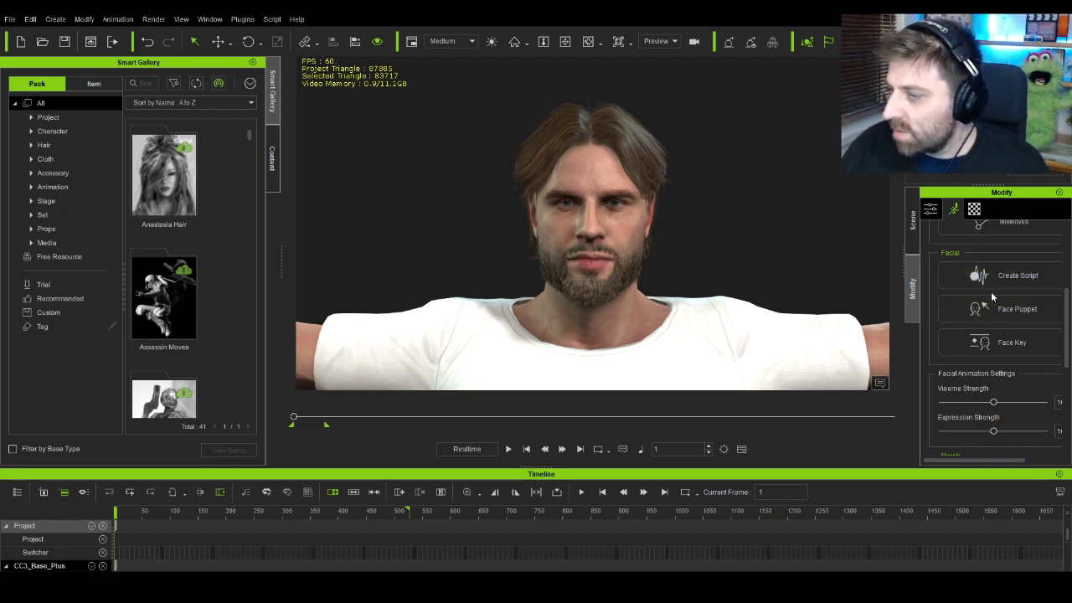
scroll(261, 567, down, 1)
Step: Open the viseme voice clip in AccuLips, reset its visemes, and generate the text 'e callops how is this'
scroll(225, 542, down, 3)
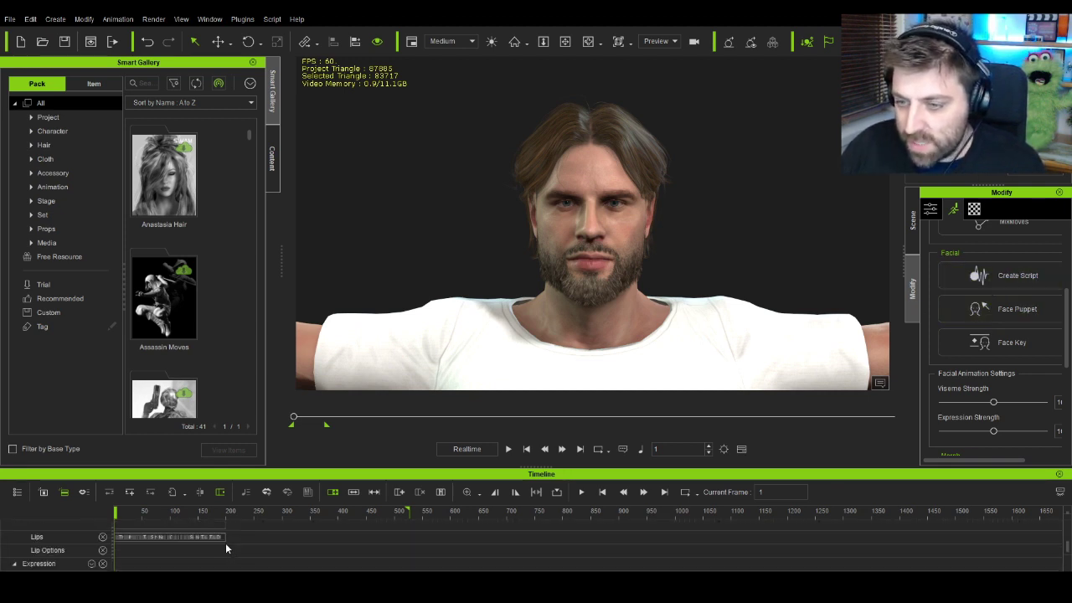
click(177, 543)
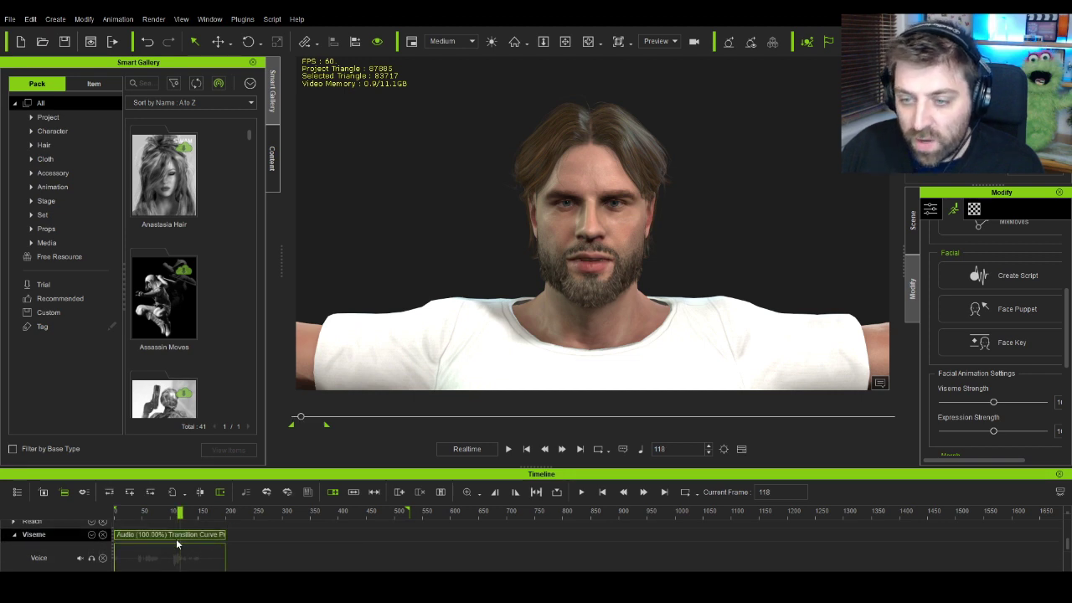
double_click(176, 545)
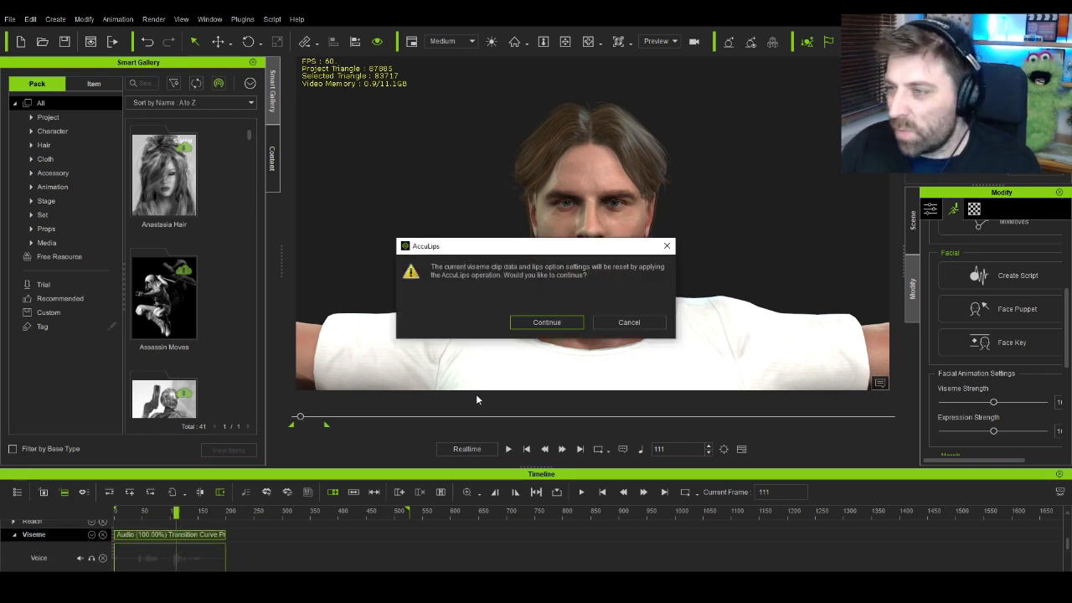
click(538, 324)
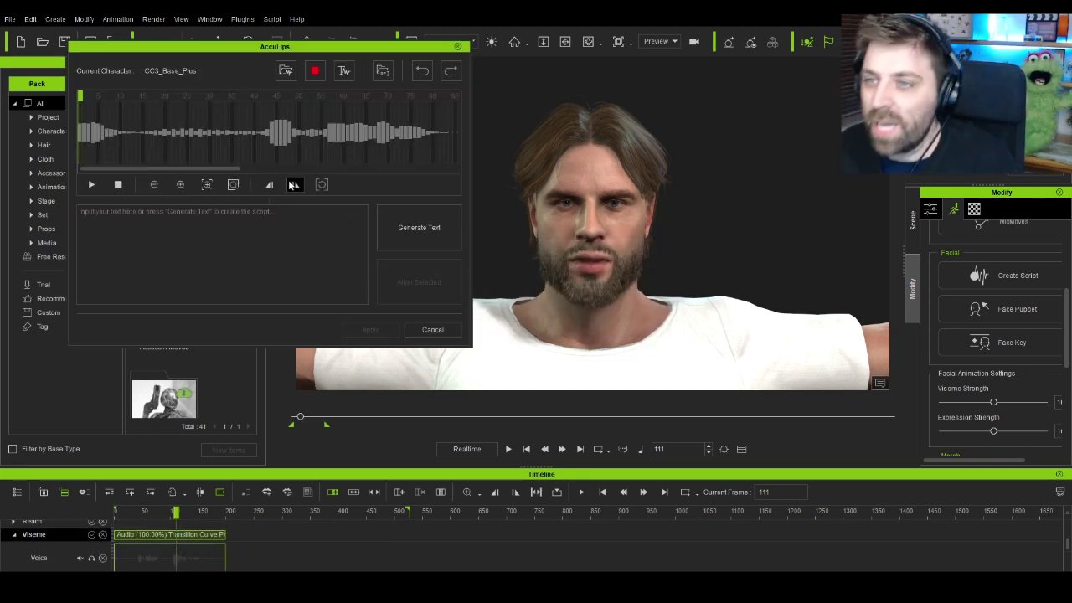
click(409, 233)
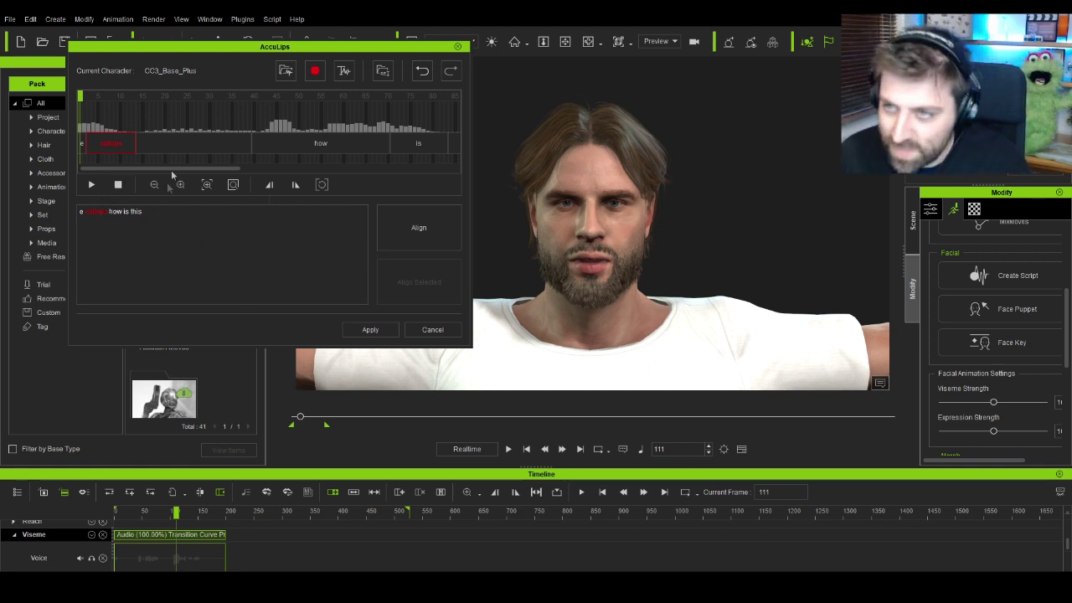
click(91, 185)
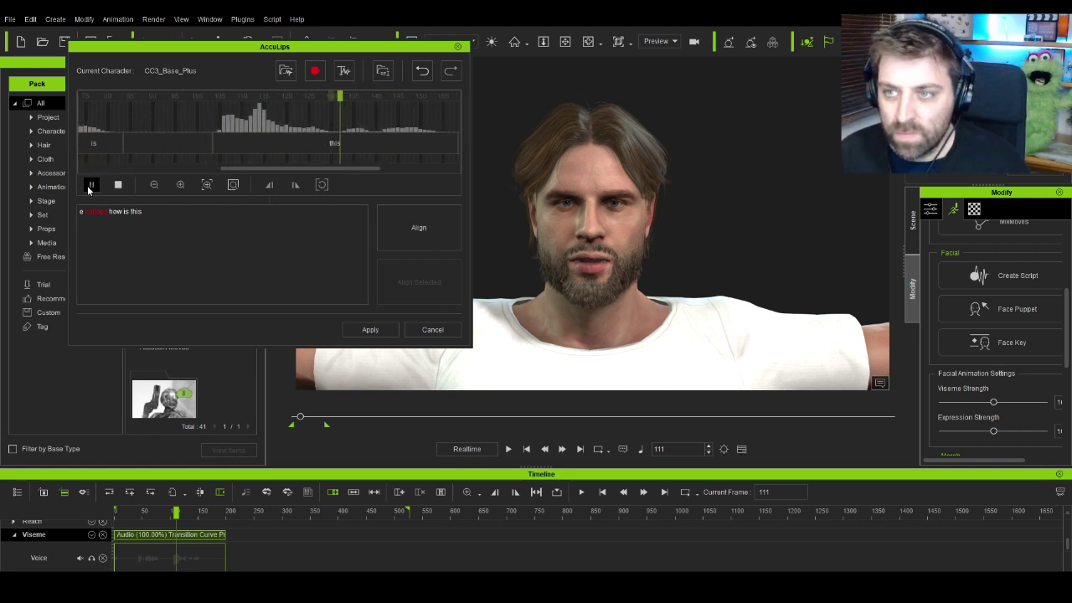
scroll(180, 142, down, 4)
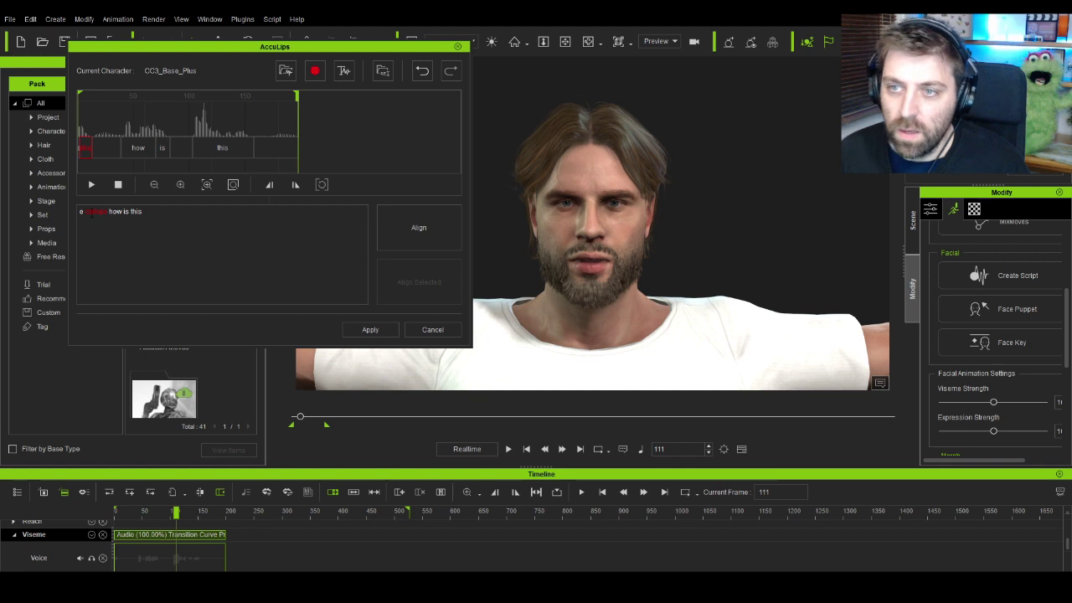
click(92, 186)
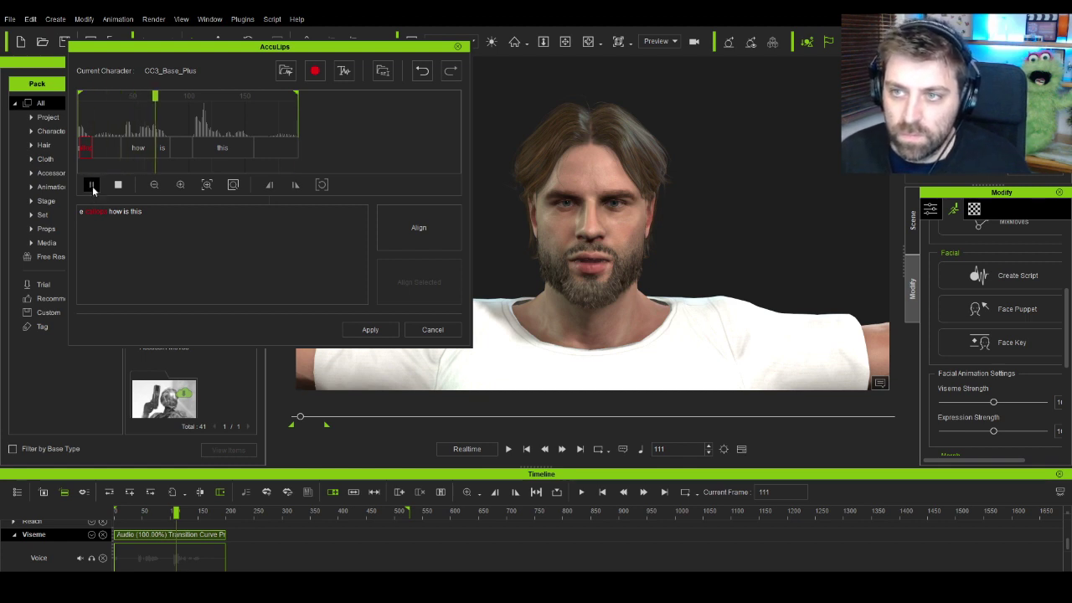
click(92, 186)
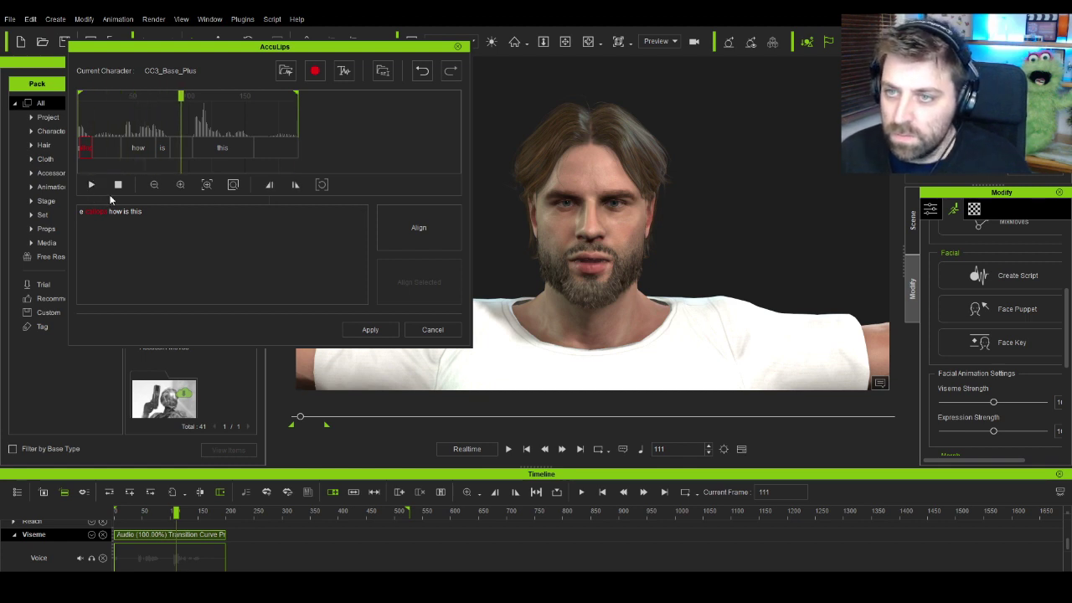
click(94, 185)
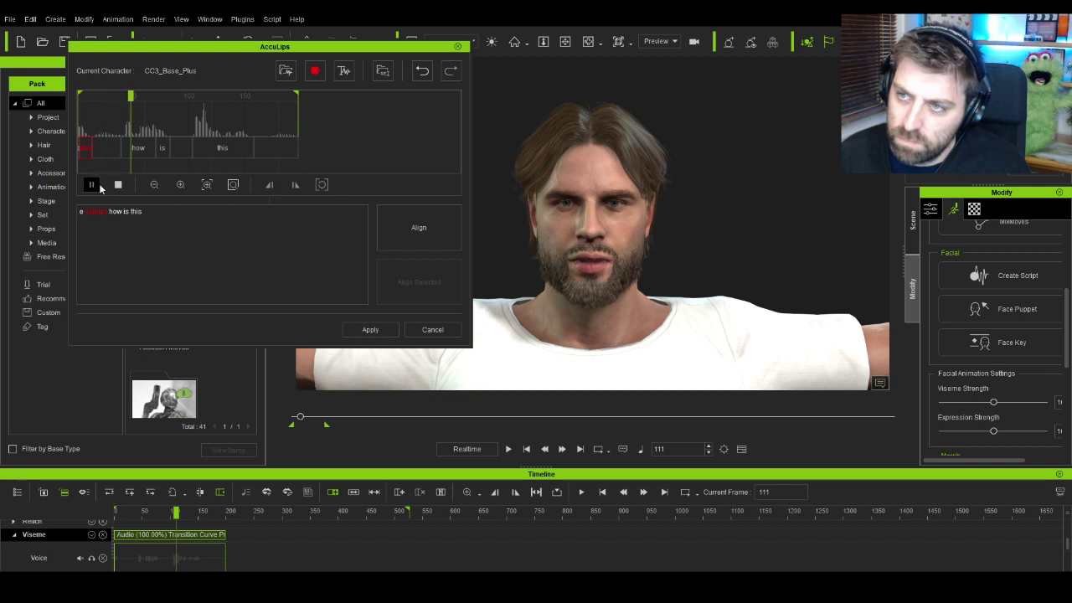
click(117, 185)
click(92, 185)
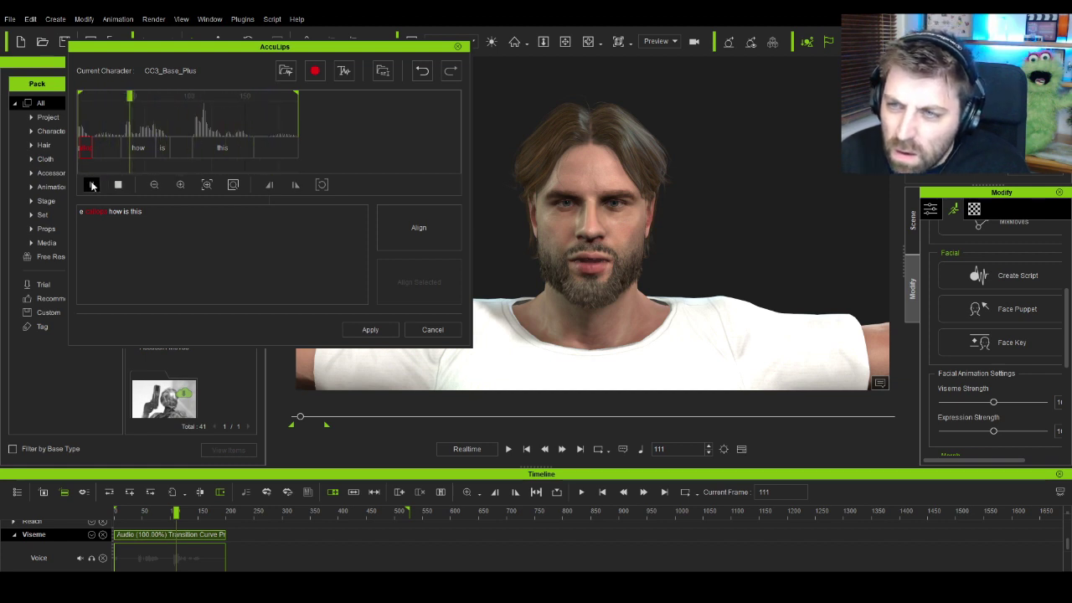
click(118, 98)
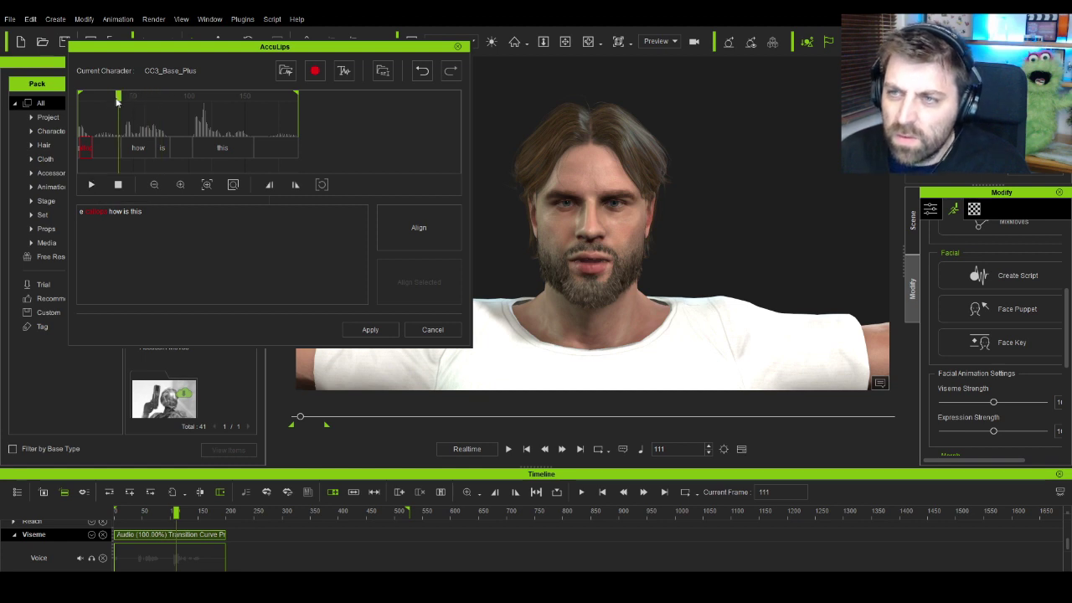
drag(118, 98, 144, 107)
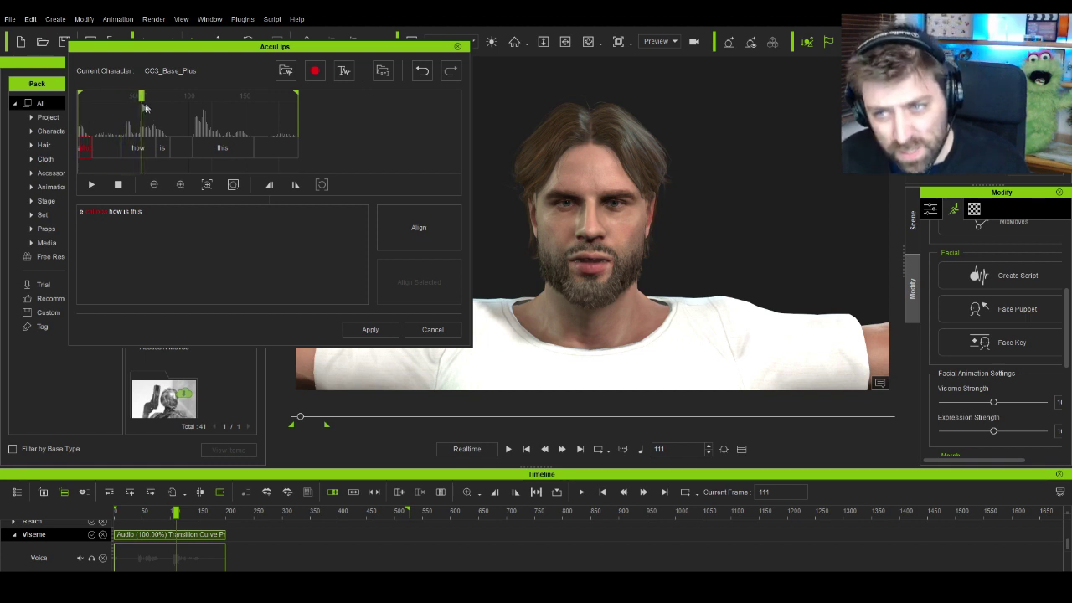
Step: Replace the word 'how' with 'Hey Car' and realign, accepting the unrecognised words
click(138, 147)
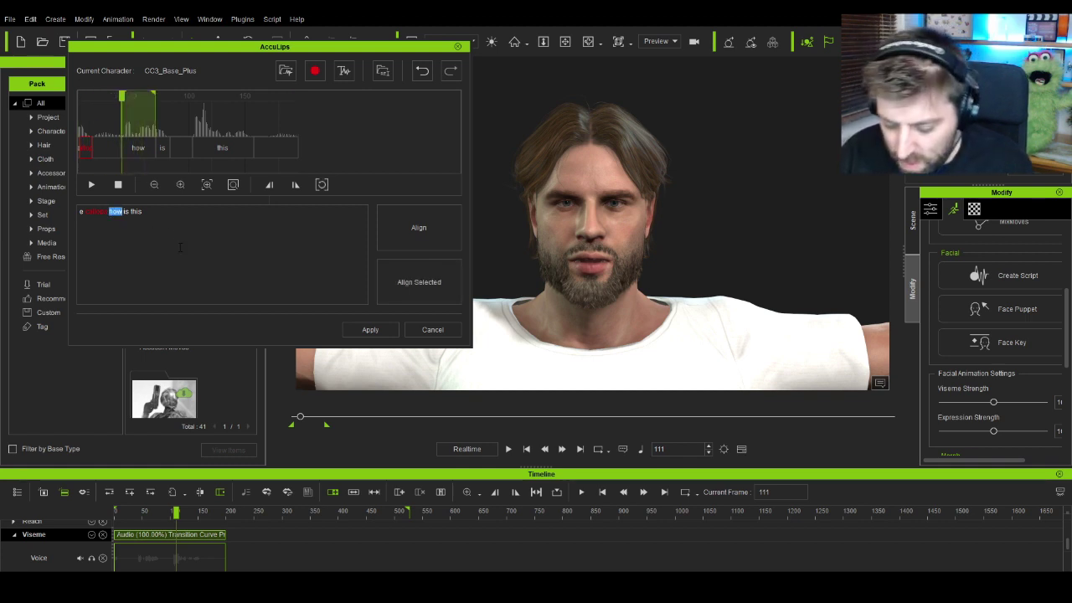
text(Hey Car Loss)
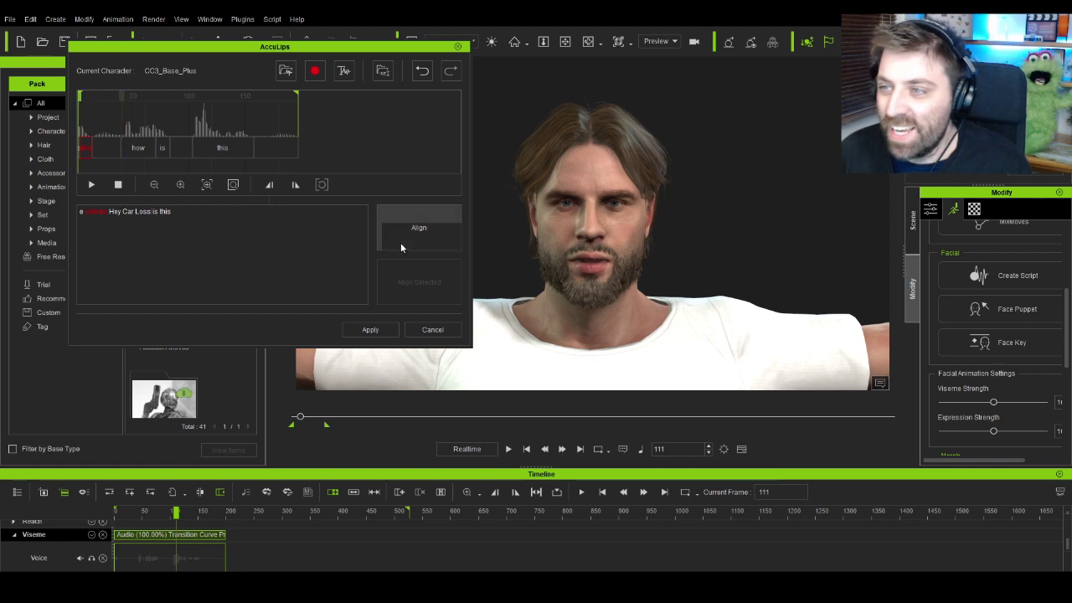
click(400, 243)
click(547, 323)
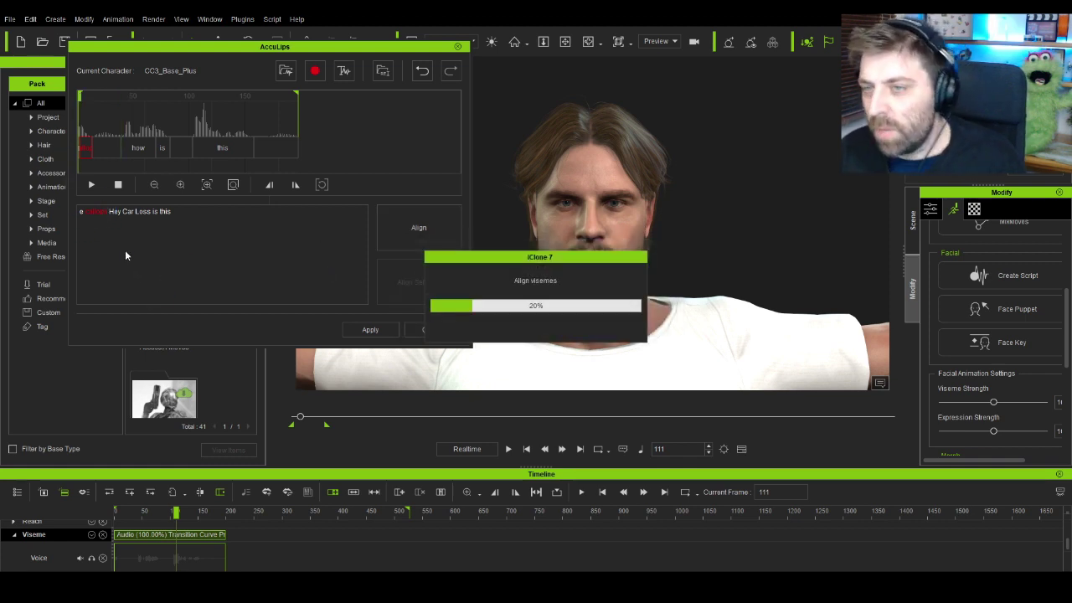
Step: Delete the misheard word 'callops' and realign the script to the waveform
scroll(102, 154, up, 3)
double_click(95, 211)
key(BackSpace)
click(154, 143)
click(420, 224)
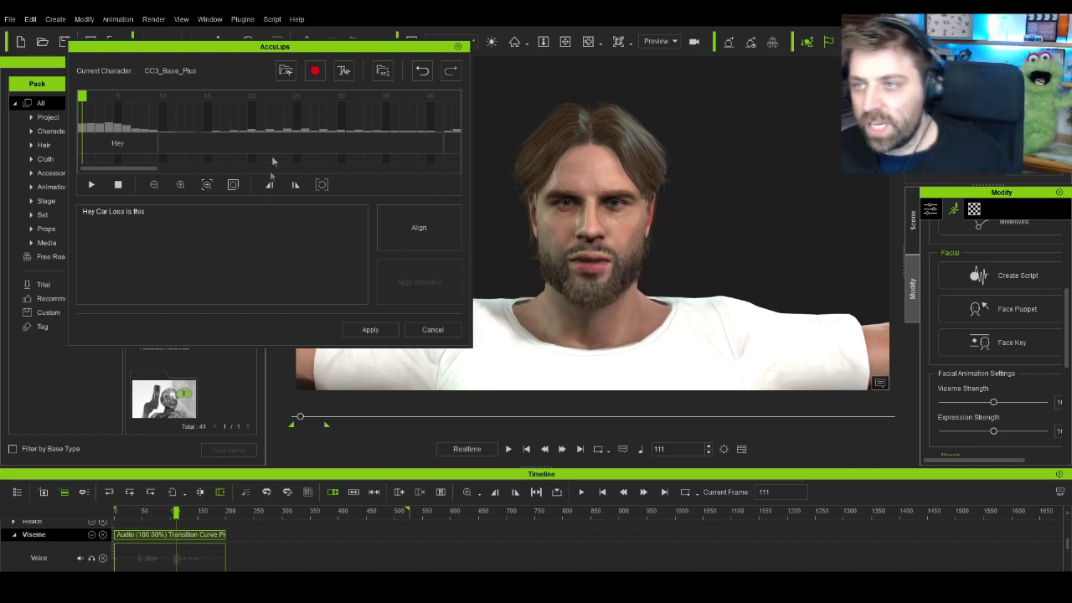
Step: Enlarge the AccuLips editor, retime the word 'Hey' to the audio, and preview it
drag(473, 349, 739, 416)
scroll(424, 159, down, 3)
mouse_move(163, 97)
mouse_down()
mouse_move(184, 98)
mouse_move(170, 98)
mouse_up()
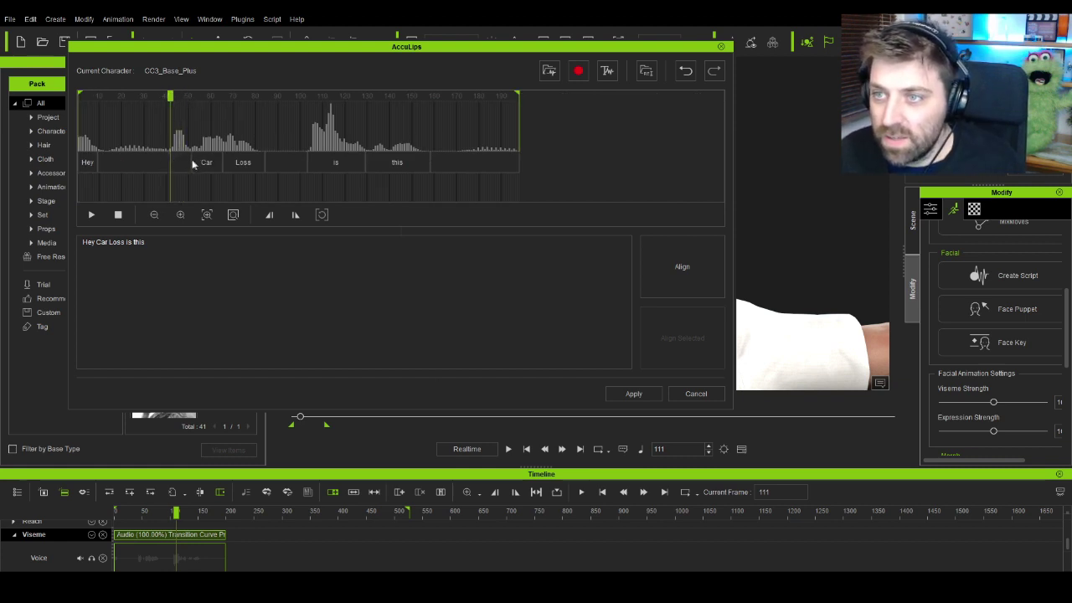
click(192, 164)
click(98, 164)
drag(99, 161, 175, 160)
click(186, 159)
drag(78, 160, 170, 160)
click(170, 98)
click(151, 97)
key(space)
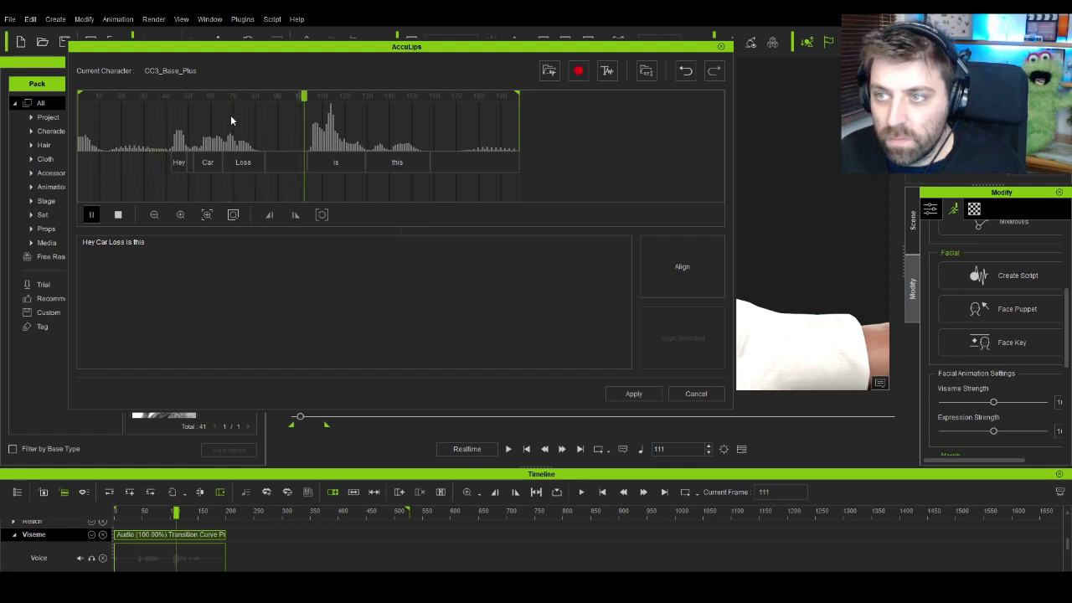
drag(201, 115, 397, 129)
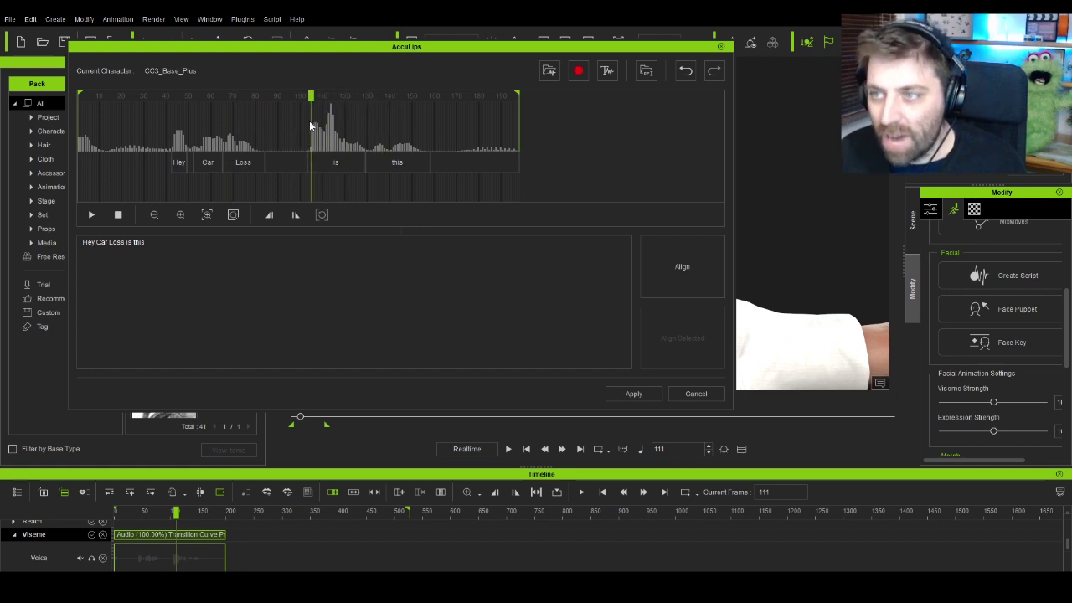
Step: Insert the missing word 'how' after 'Loss' and realign the script
click(338, 161)
click(314, 161)
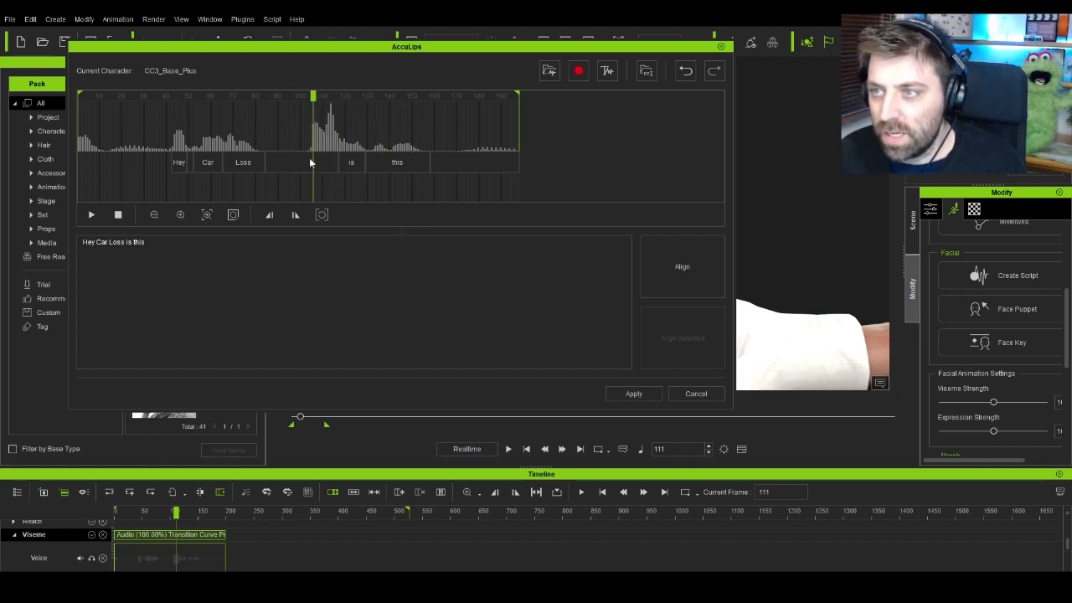
click(335, 159)
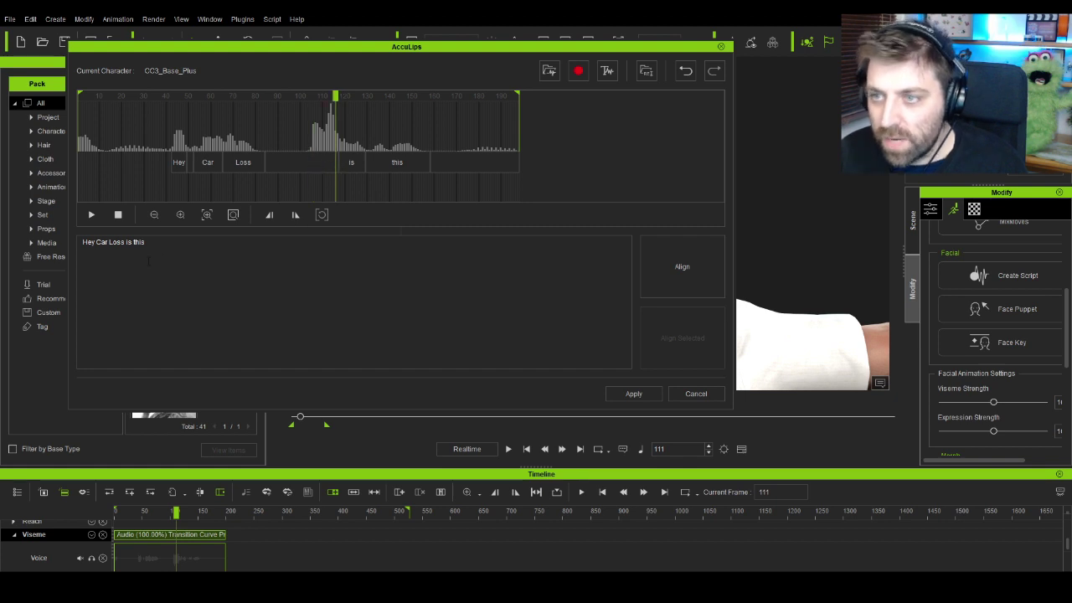
text(how)
click(703, 270)
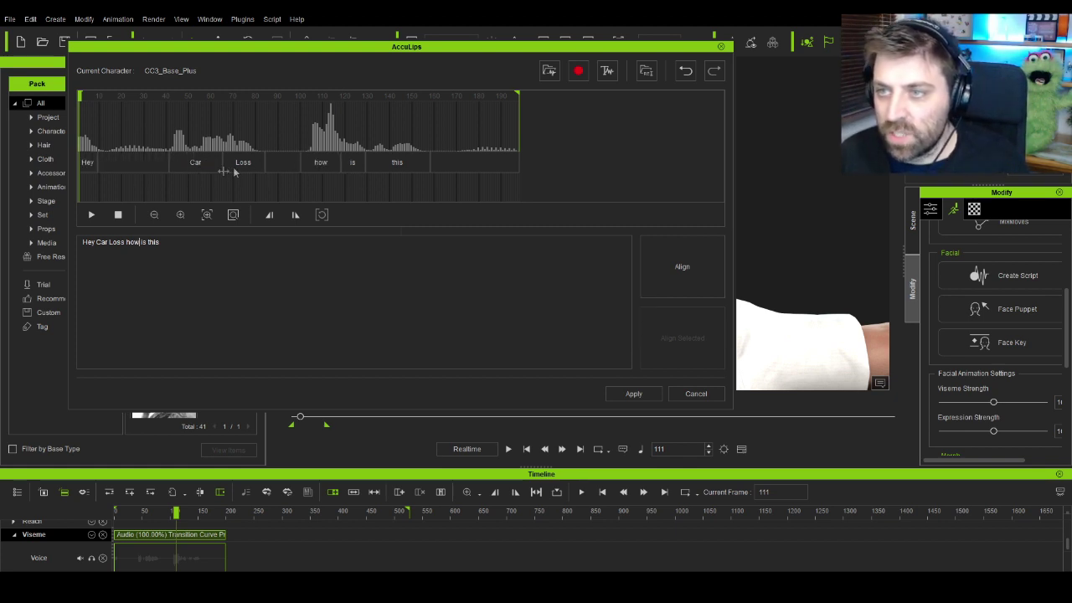
Step: Retime 'how' and 'Hey' to match the audio, preview playback, and apply the lip-sync
drag(300, 163, 314, 167)
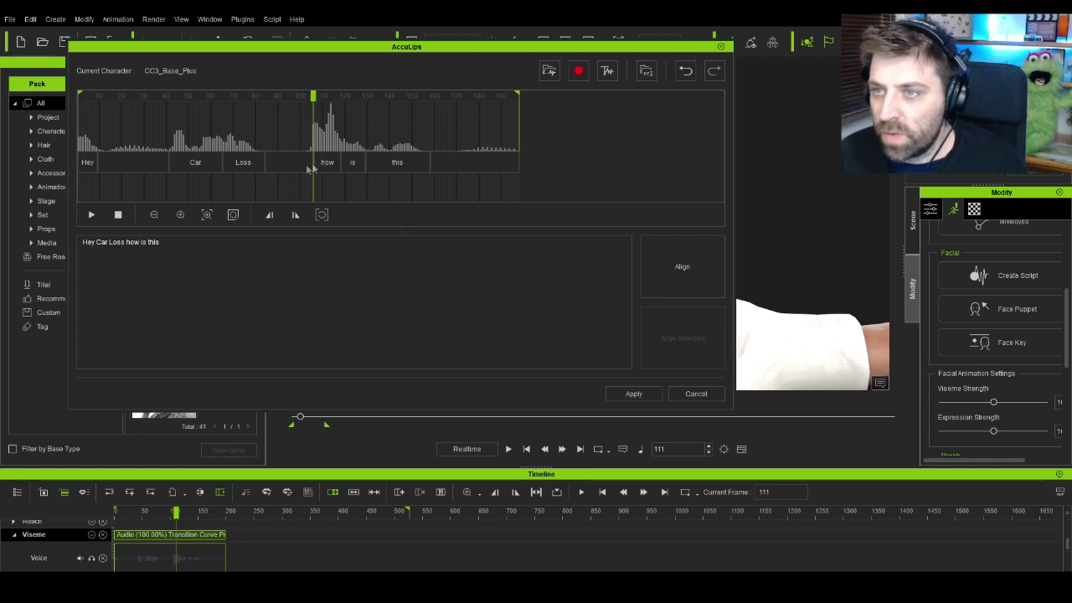
click(202, 163)
drag(96, 163, 199, 162)
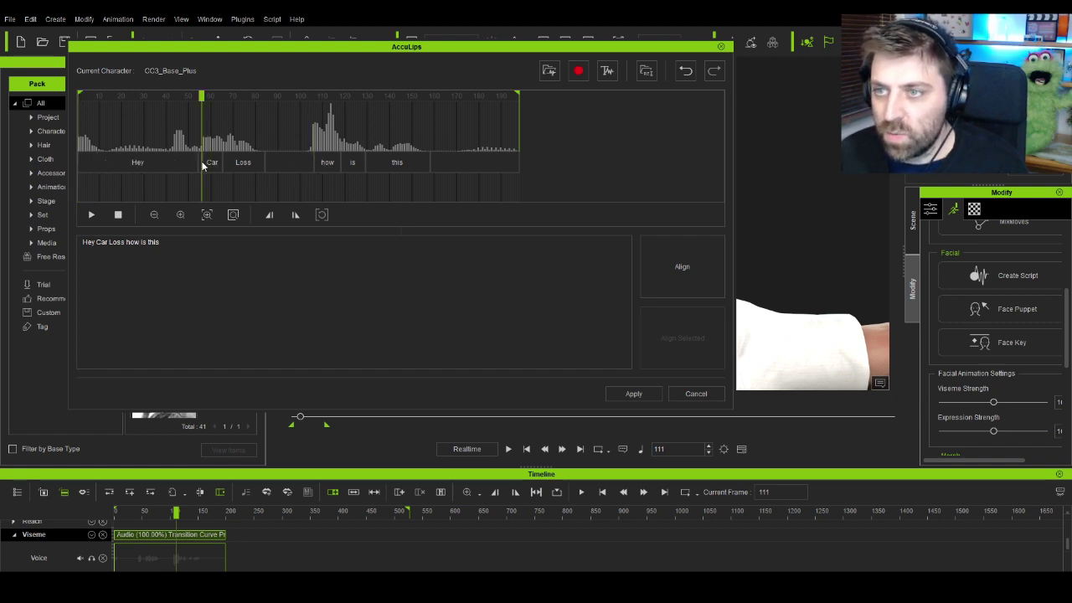
drag(81, 167, 167, 167)
click(164, 97)
key(space)
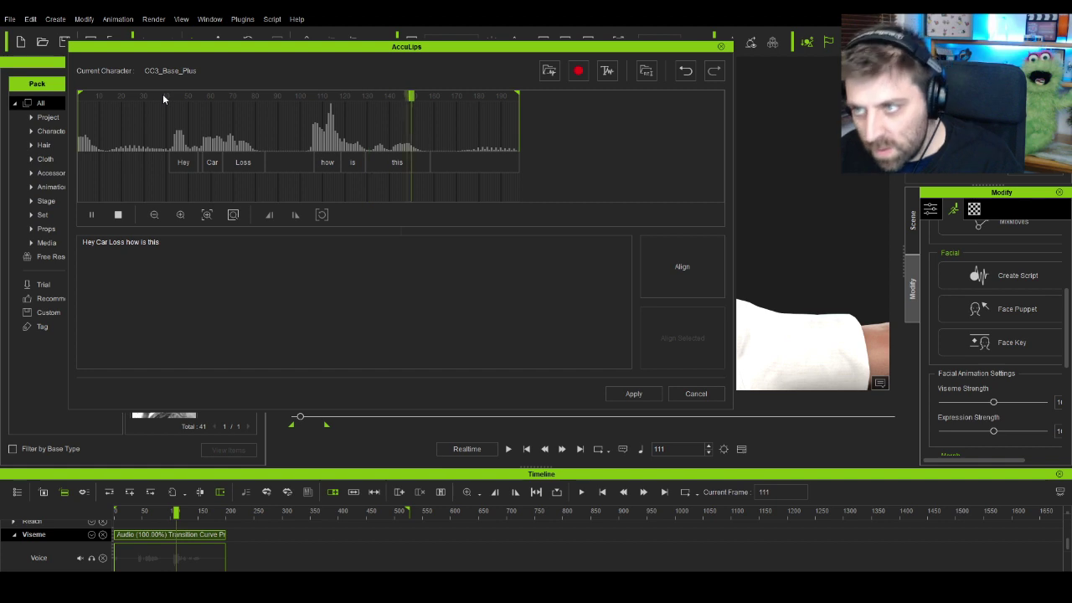
key(space)
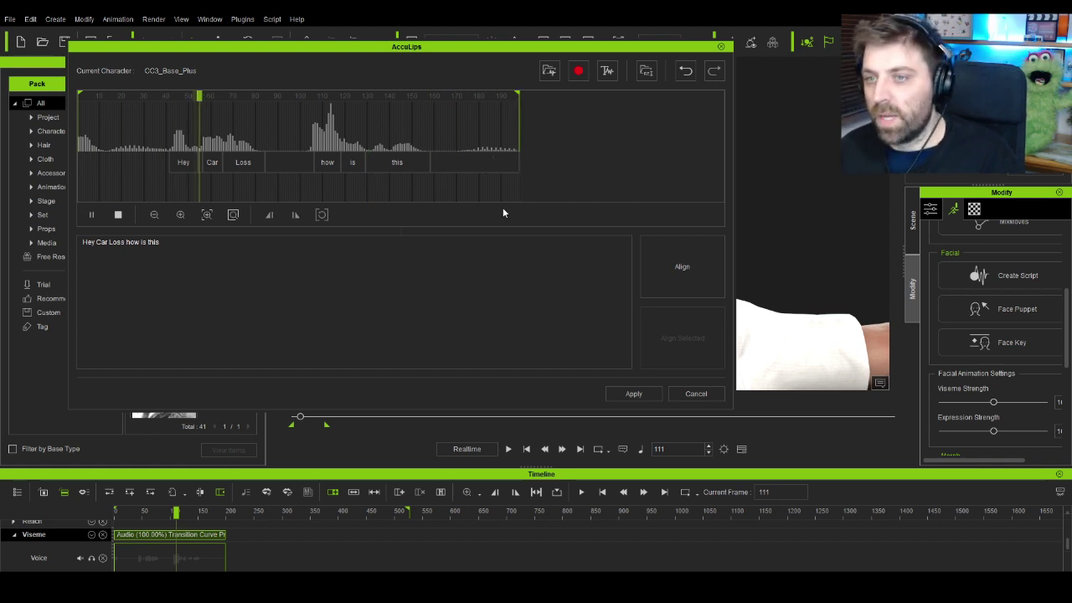
click(634, 393)
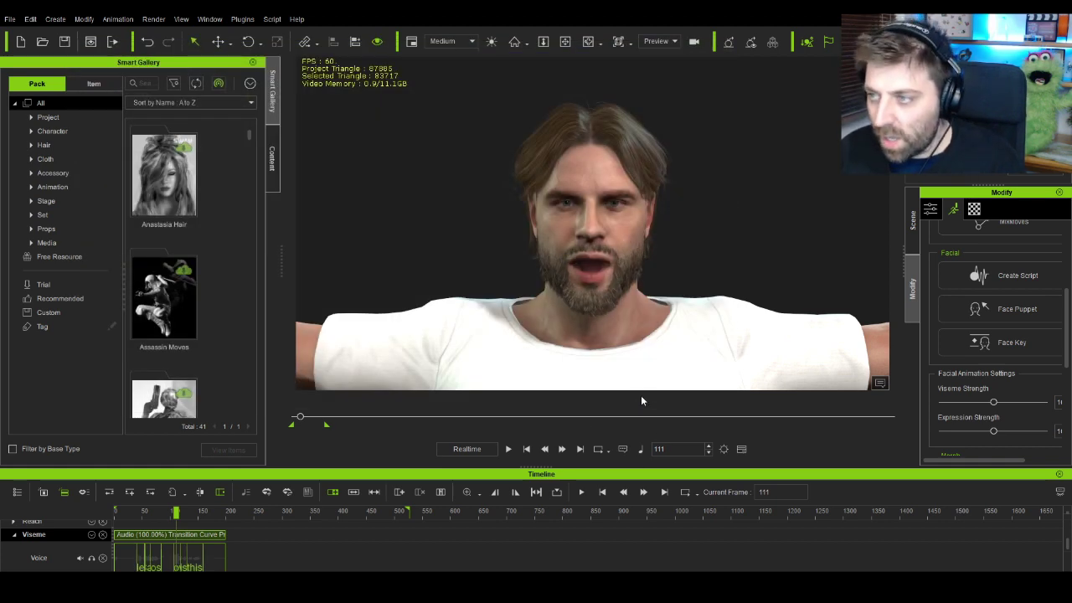
Step: Play the lip-synced animation from frame 1 and return to the start
drag(175, 513, 115, 513)
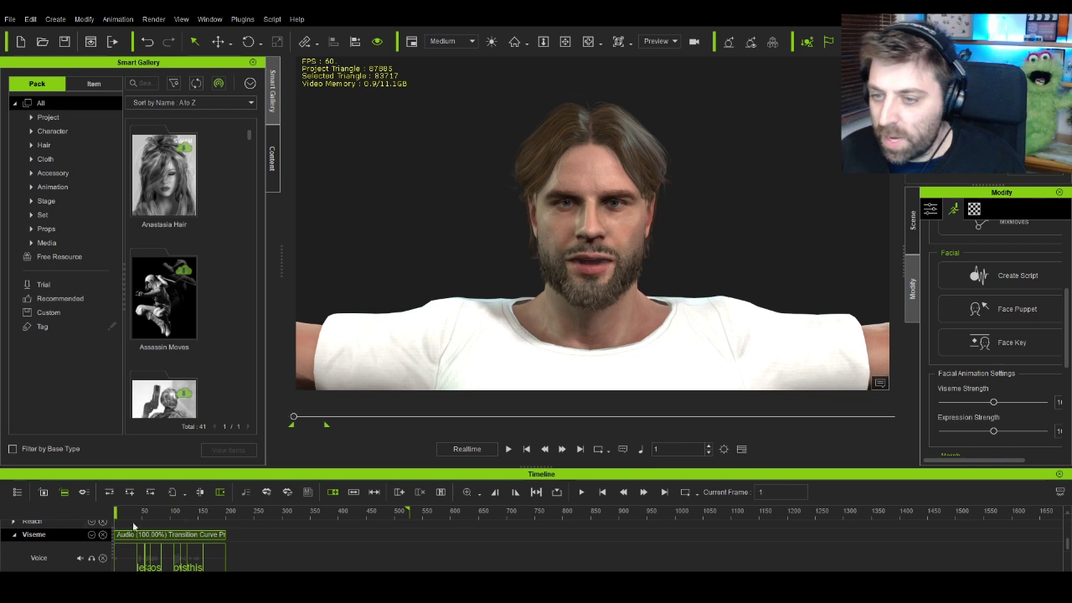
click(226, 512)
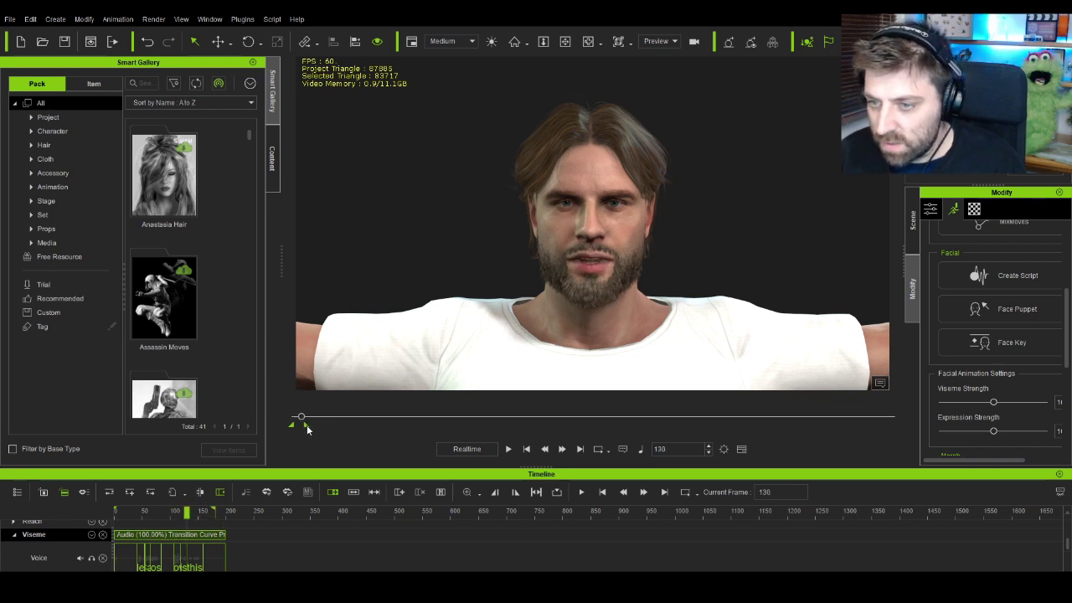
drag(307, 428, 293, 424)
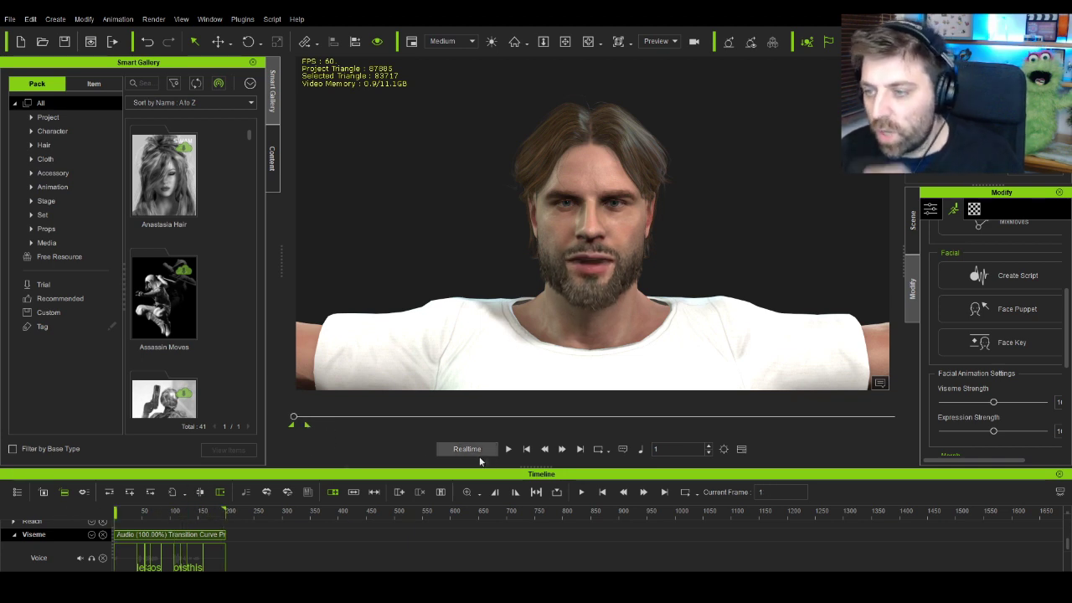
click(509, 450)
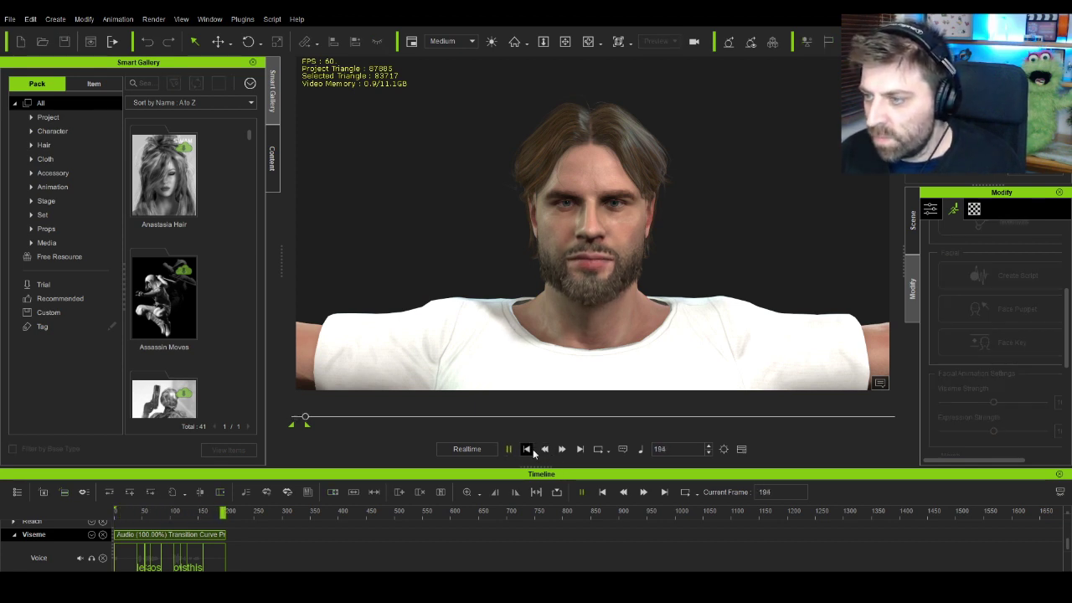
click(526, 449)
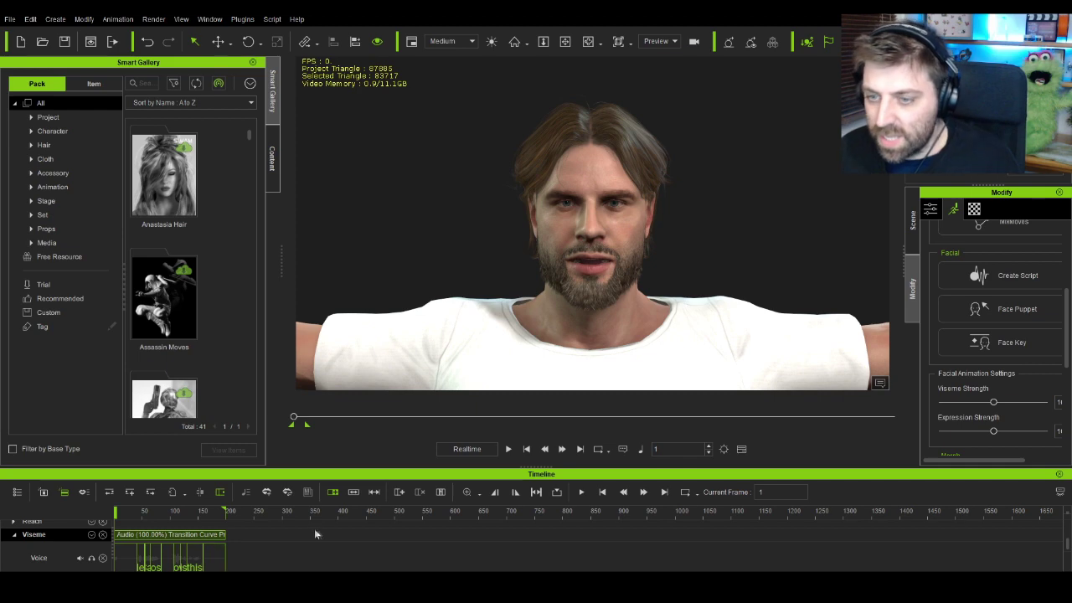
Step: Make the timeline panel taller so the Voice and Lips tracks are visible
scroll(308, 545, down, 1)
scroll(307, 540, down, 2)
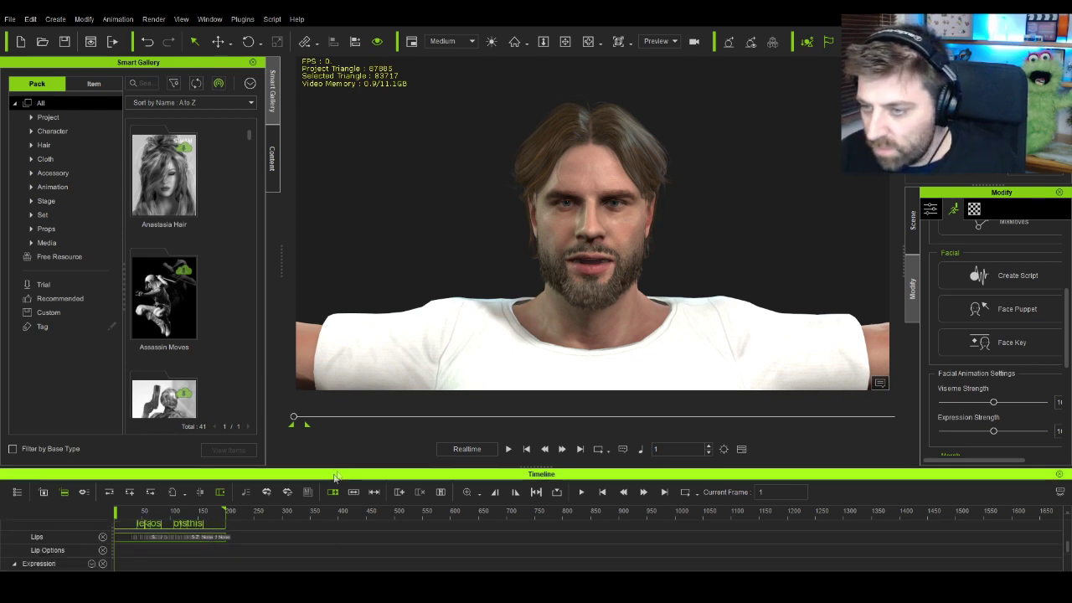
drag(555, 466, 556, 391)
scroll(165, 505, up, 1)
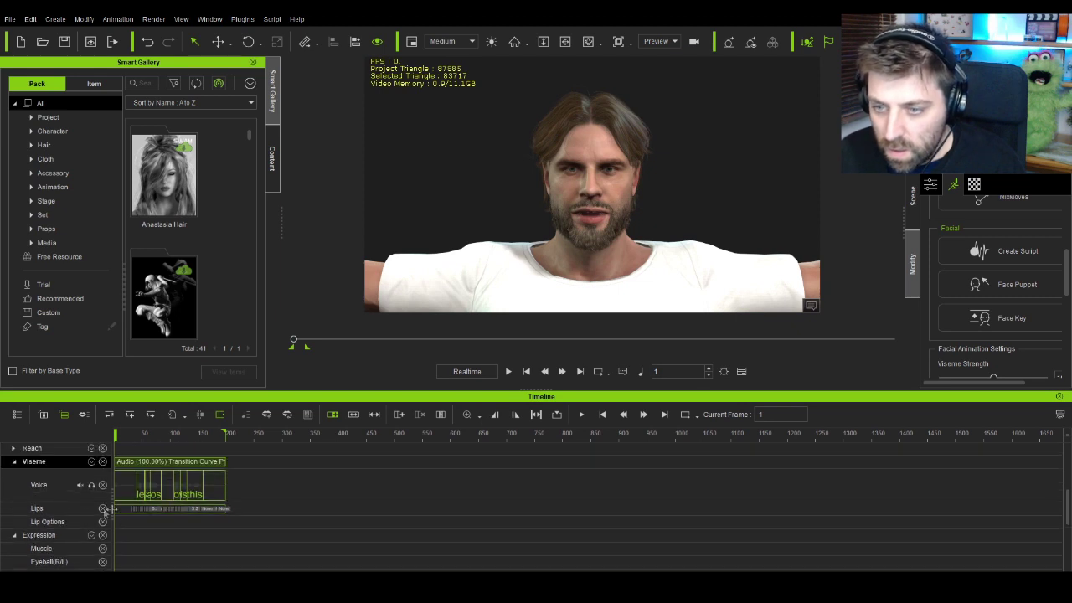
Step: Check the AE lips key in the viseme editor, close it, and rewind to the first frame
click(63, 508)
double_click(133, 510)
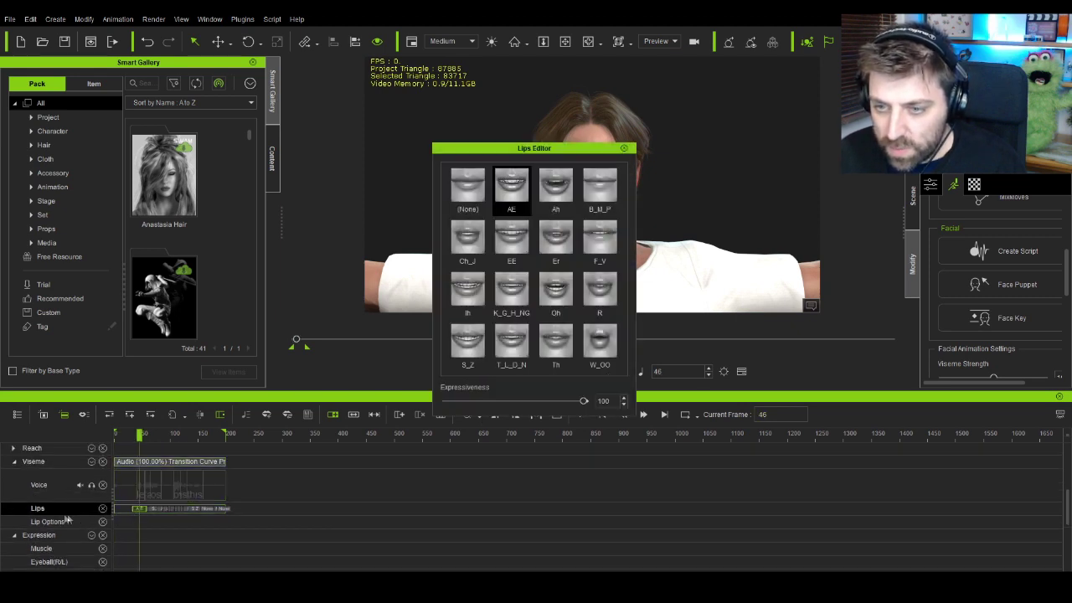
click(625, 149)
click(122, 512)
scroll(162, 516, up, 1)
ctrl+scroll(162, 516, up, 5)
ctrl+scroll(169, 529, up, 2)
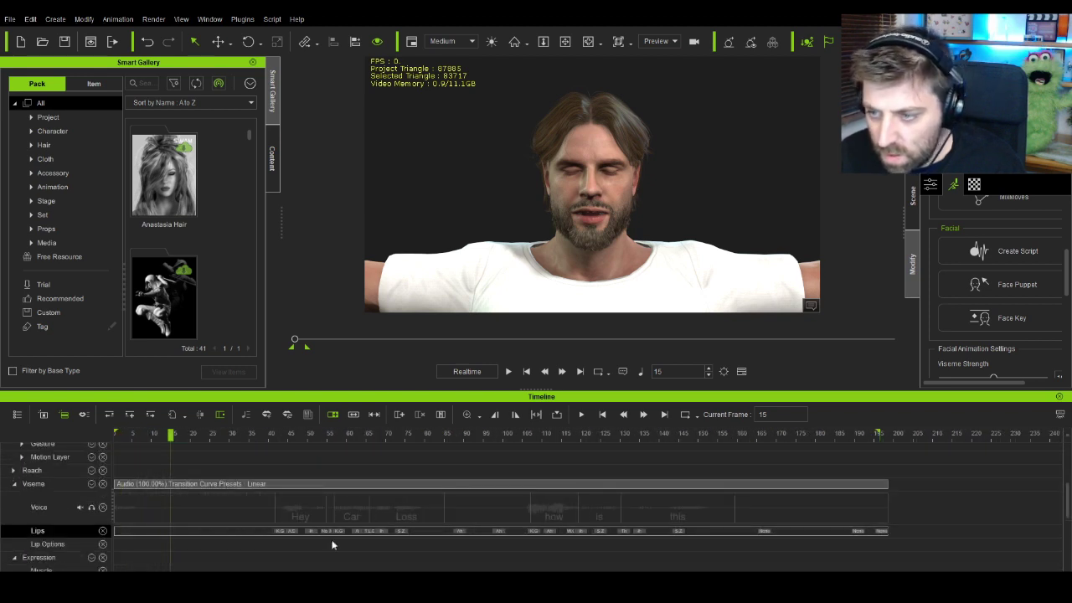
click(127, 528)
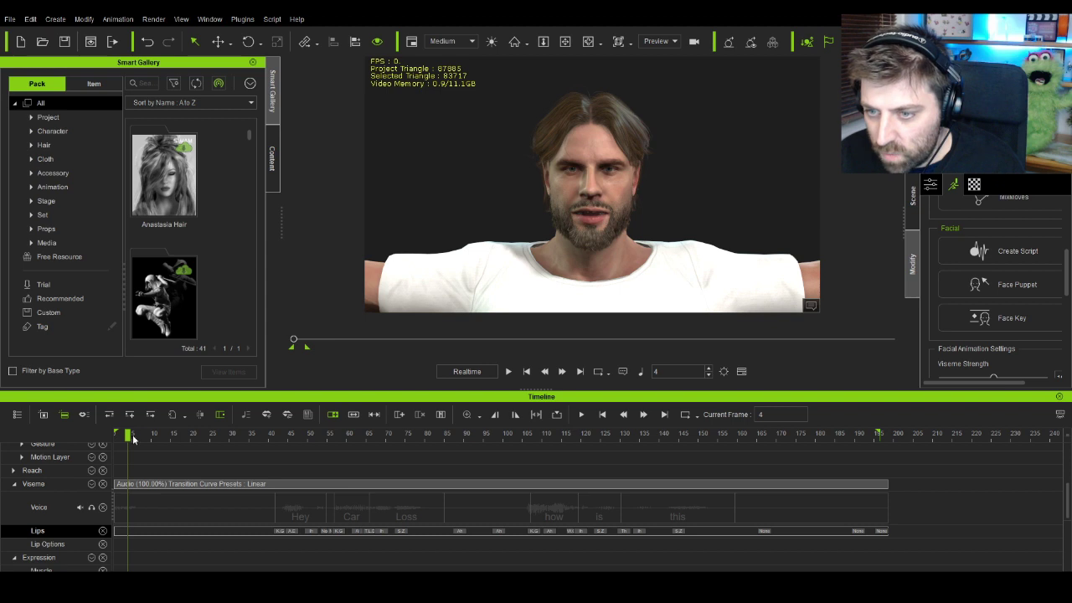
drag(110, 437, 65, 435)
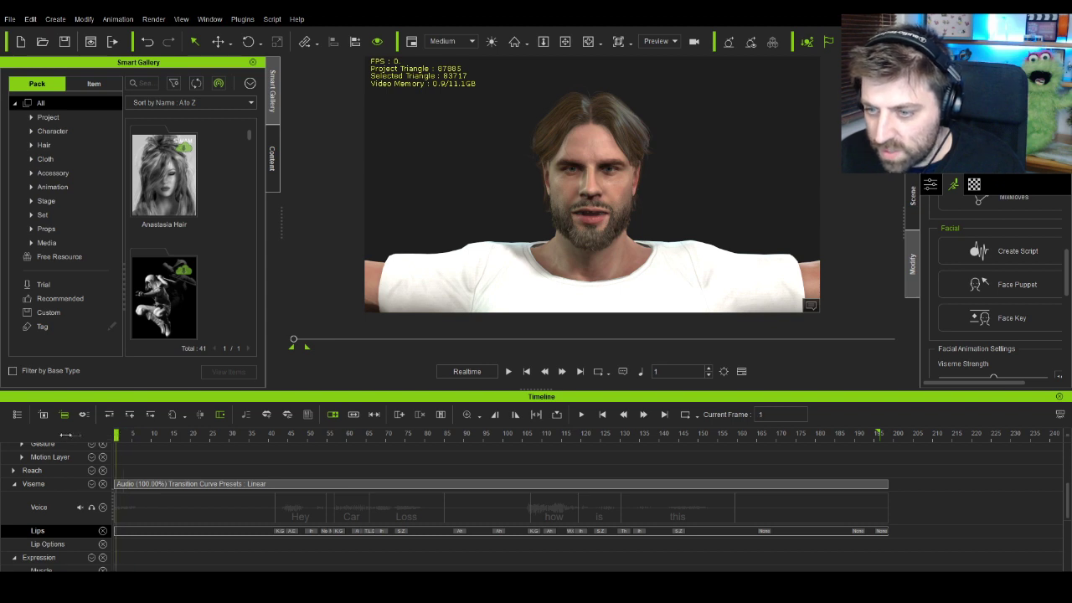
Step: Reopen the Lips Editor and set a closed-mouth (None) viseme at frame 39
double_click(117, 531)
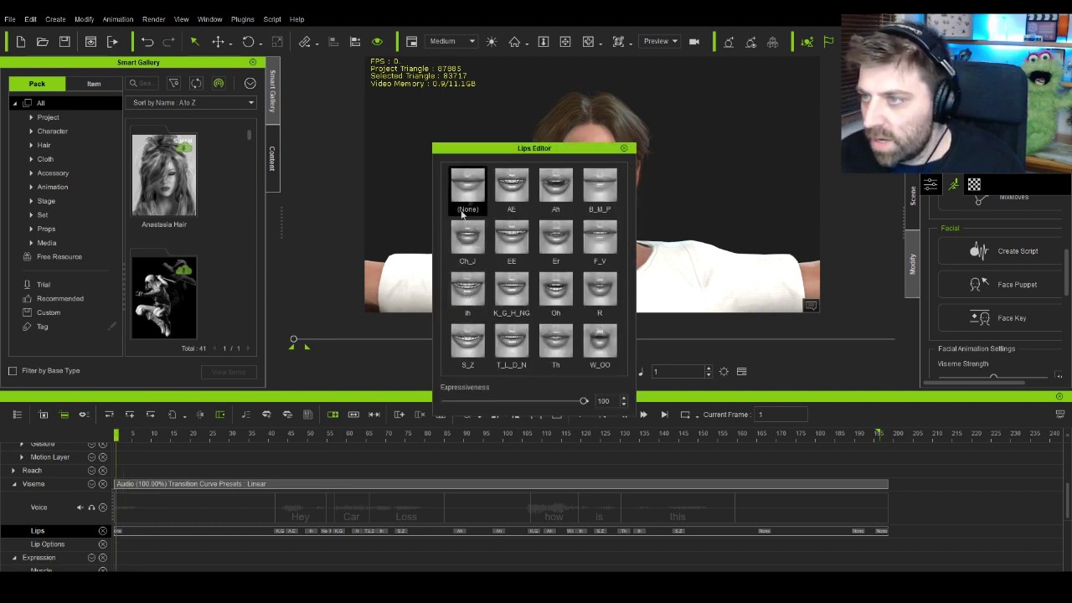
drag(596, 154, 275, 106)
drag(118, 435, 264, 454)
click(153, 146)
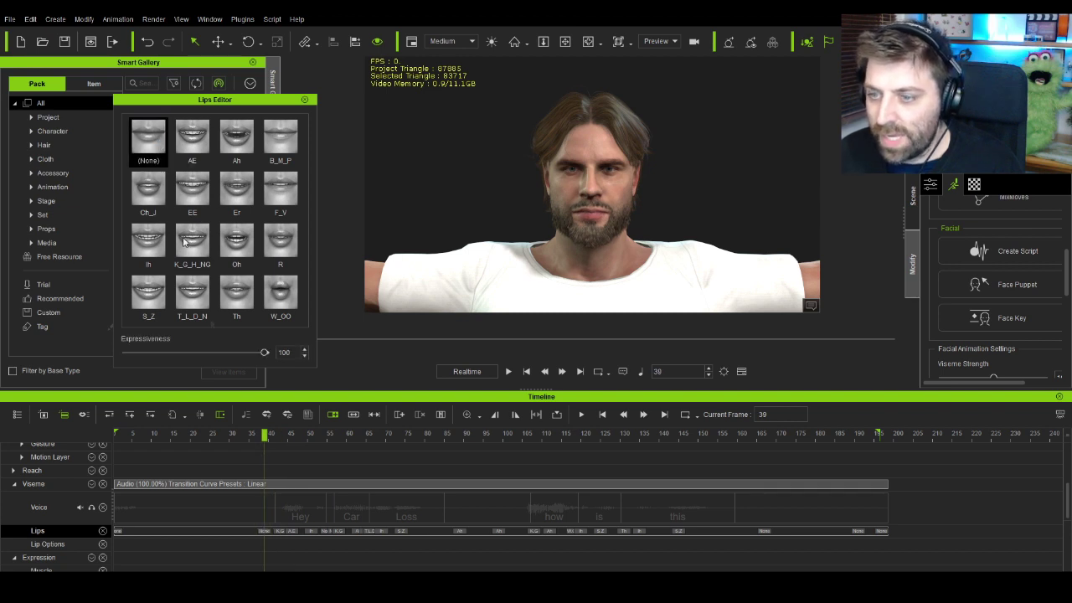
Step: Play the animation from the start to review the lips, then close the Lips Editor
key(Home)
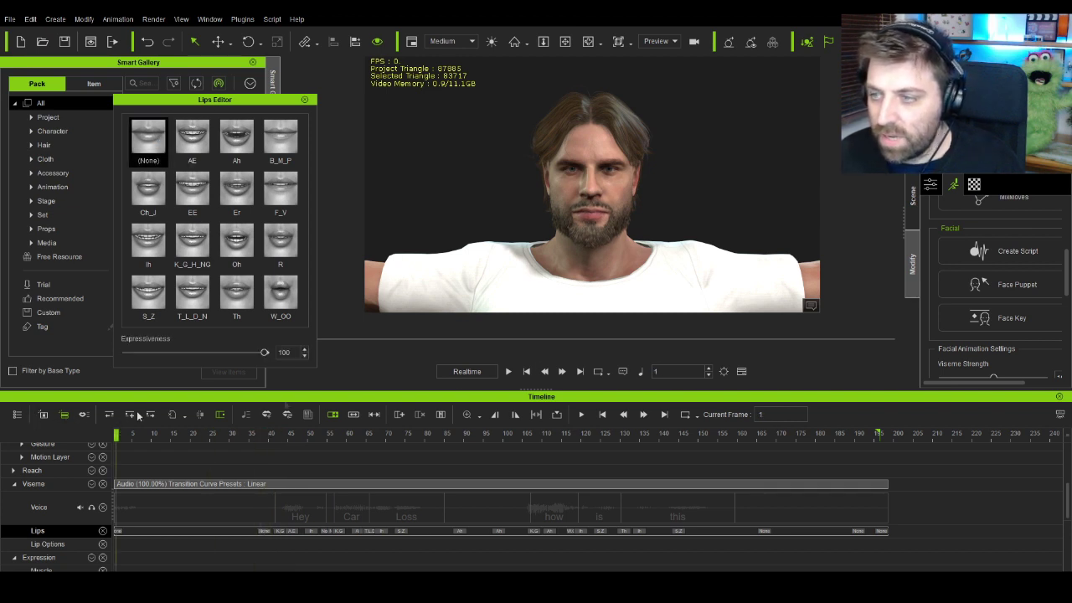
click(509, 371)
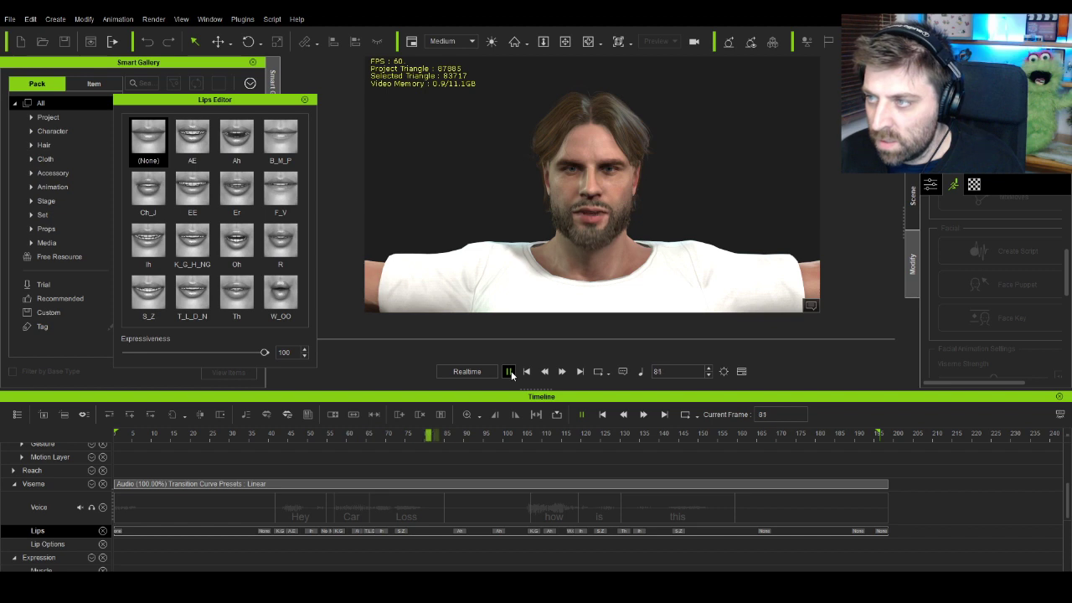
click(510, 371)
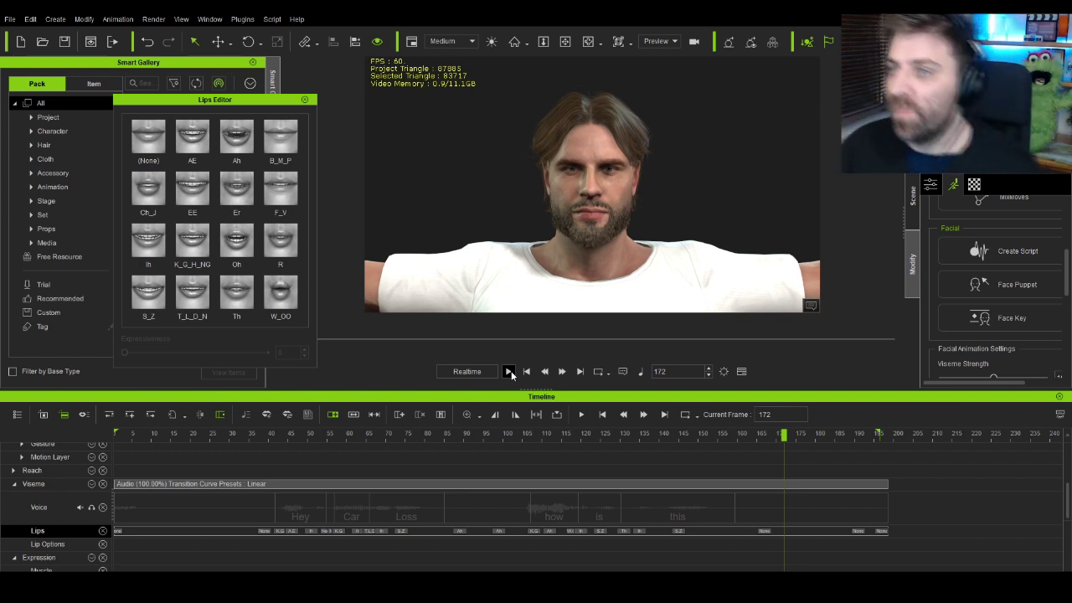
click(304, 100)
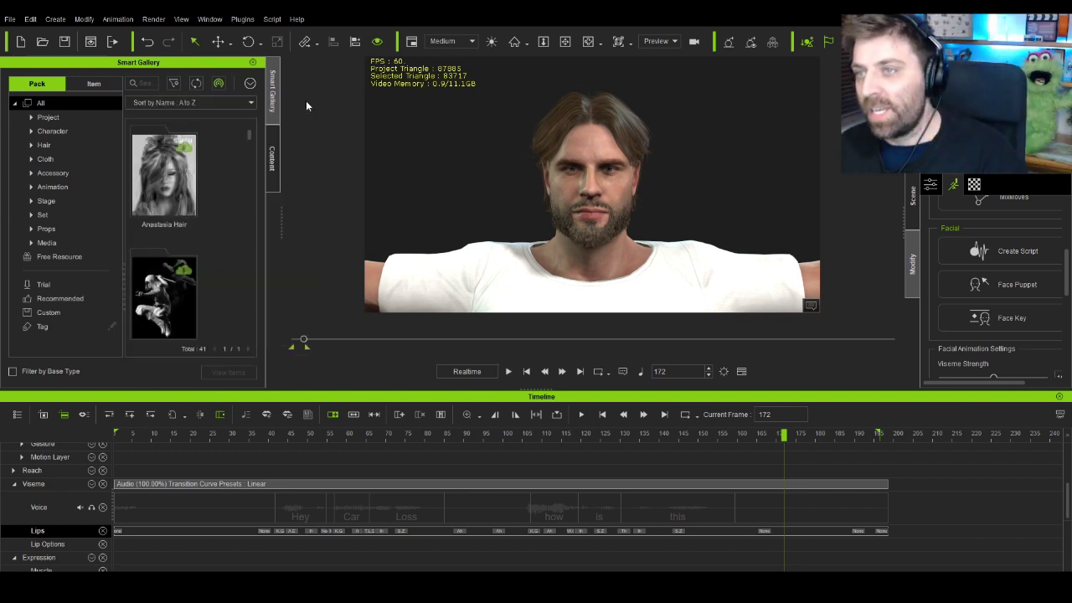
Step: Open Face Puppet and try a preview with the default profile
click(1004, 288)
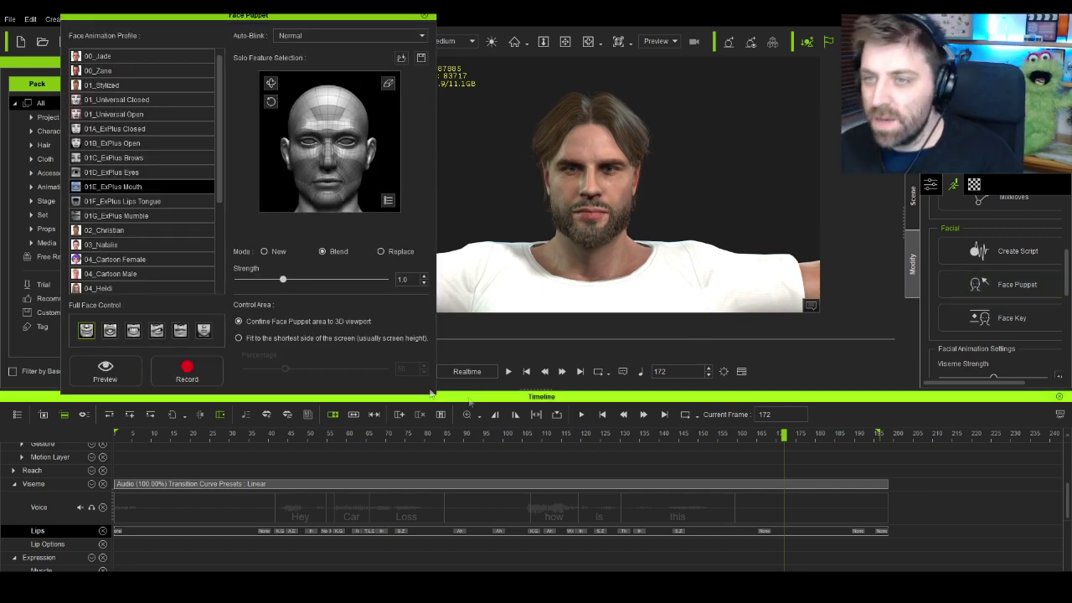
drag(310, 18, 274, 21)
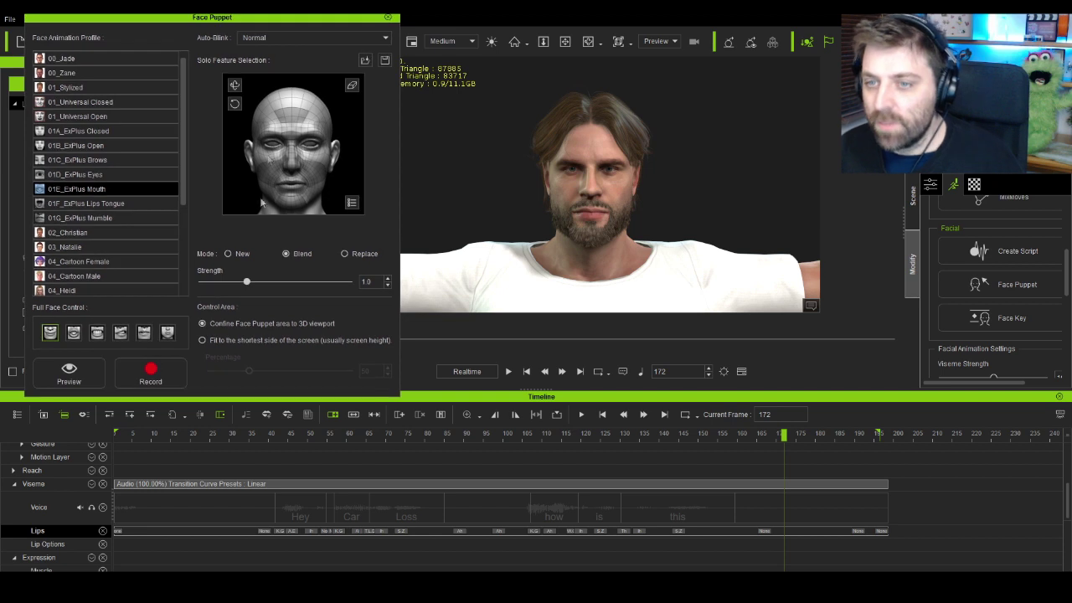
click(68, 373)
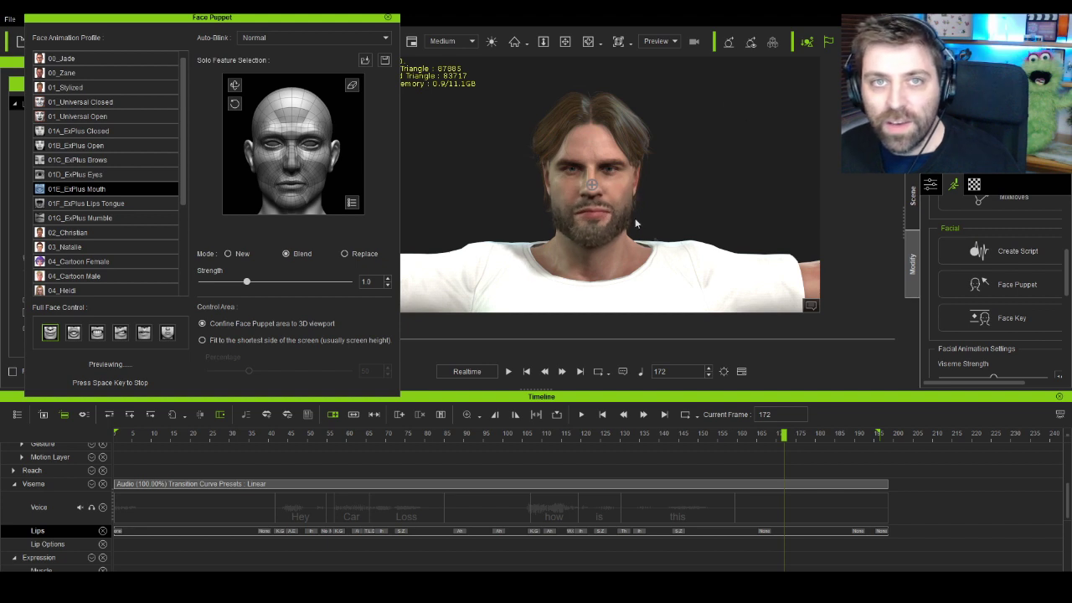
key(space)
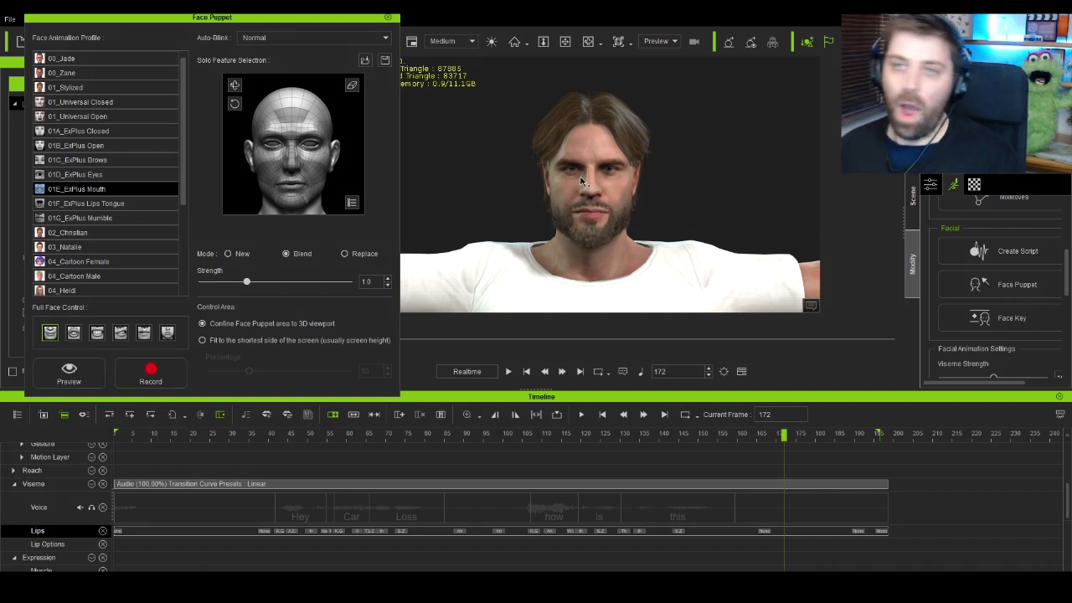
Step: Switch to the Solo Feature profile, preview it, rewind to frame 1, and arm recording
scroll(147, 189, down, 3)
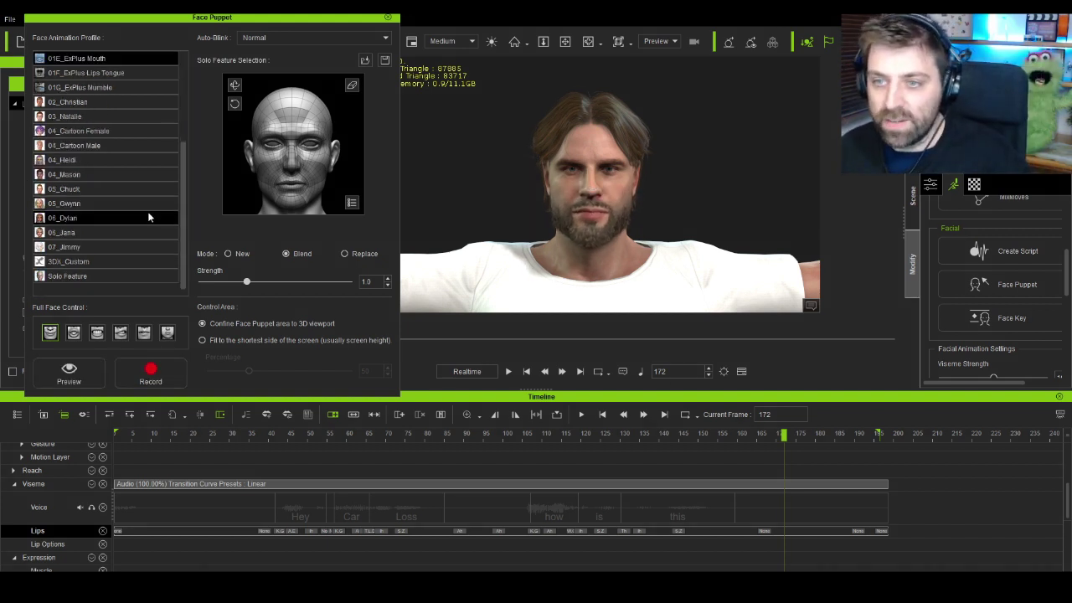
click(87, 276)
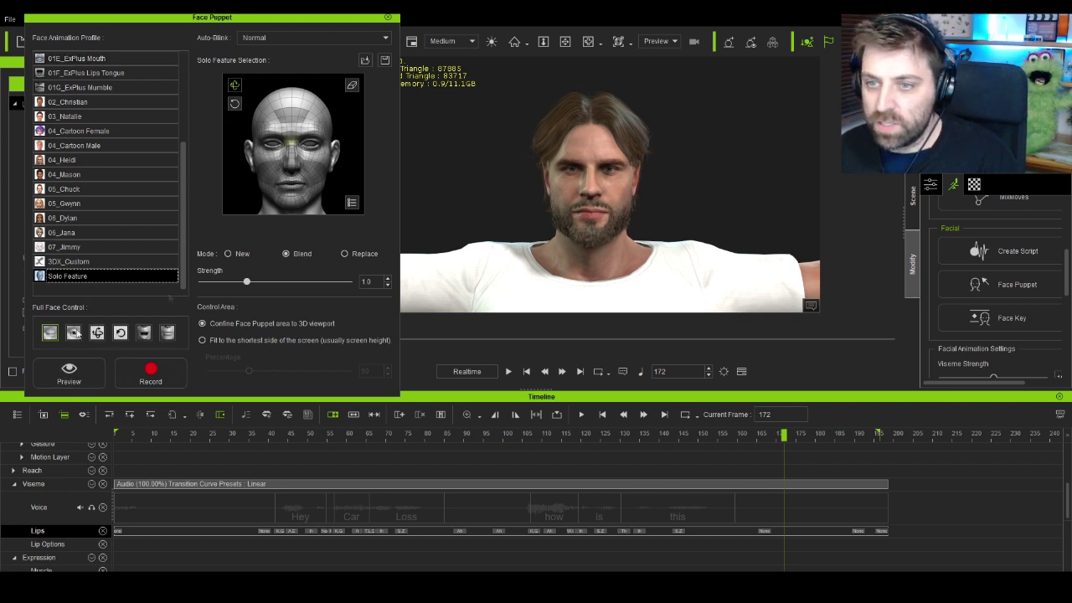
click(127, 375)
key(space)
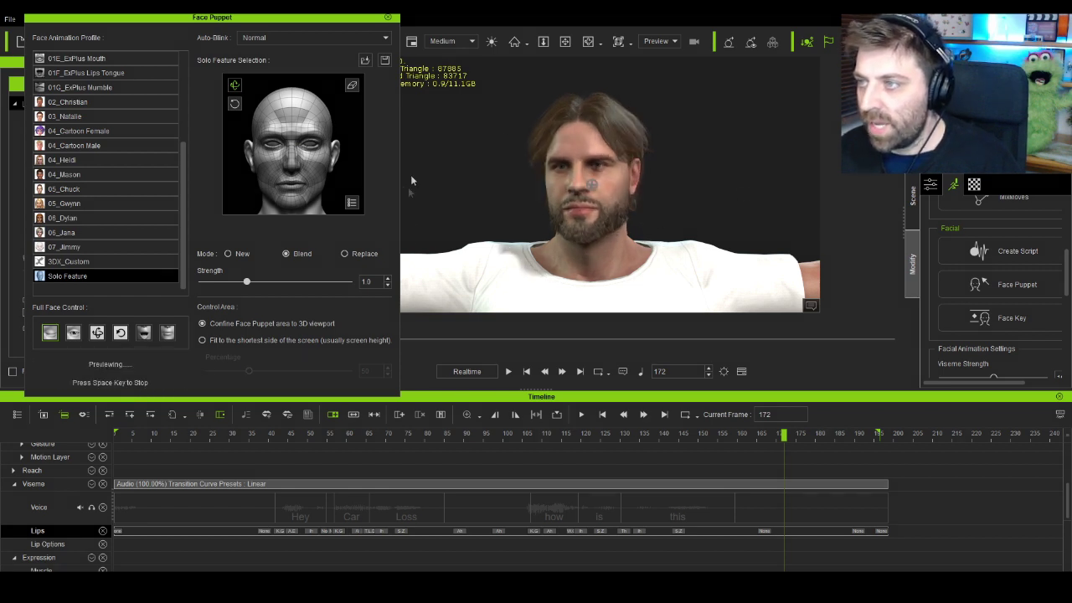
key(space)
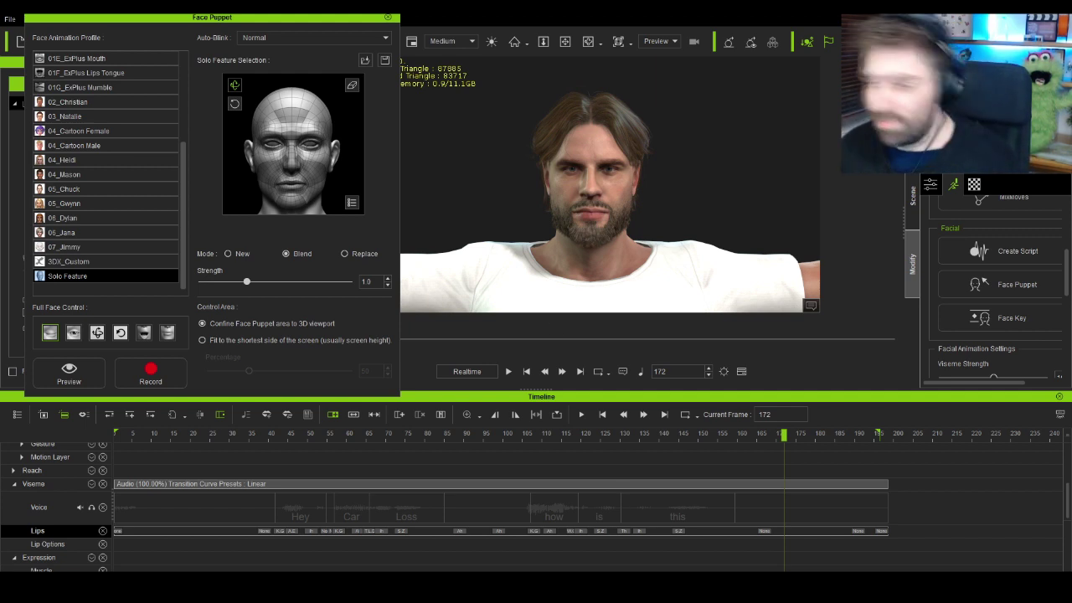
drag(722, 434, 116, 434)
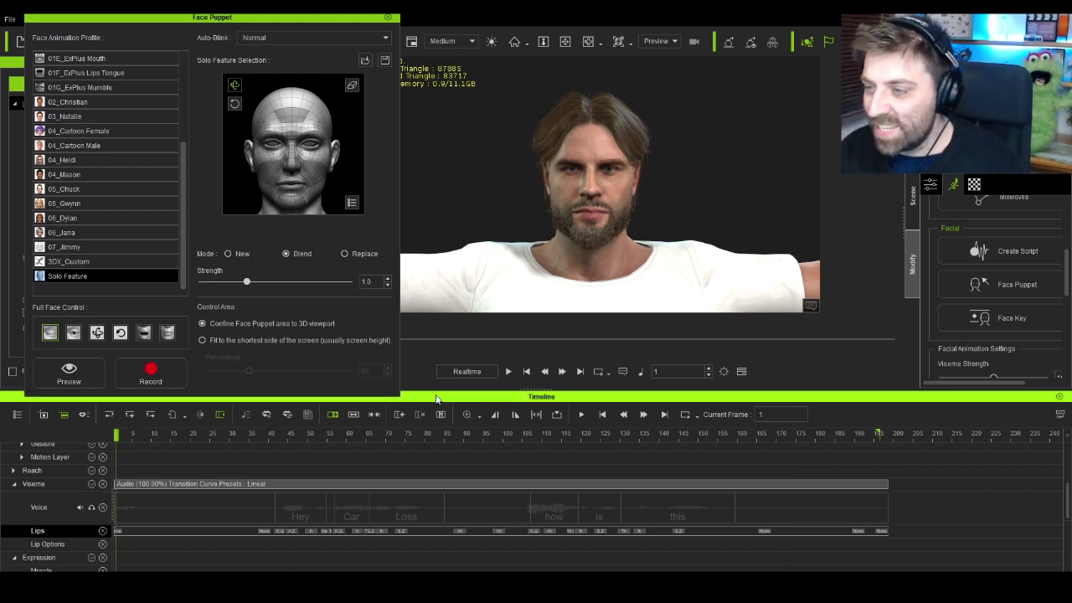
click(121, 385)
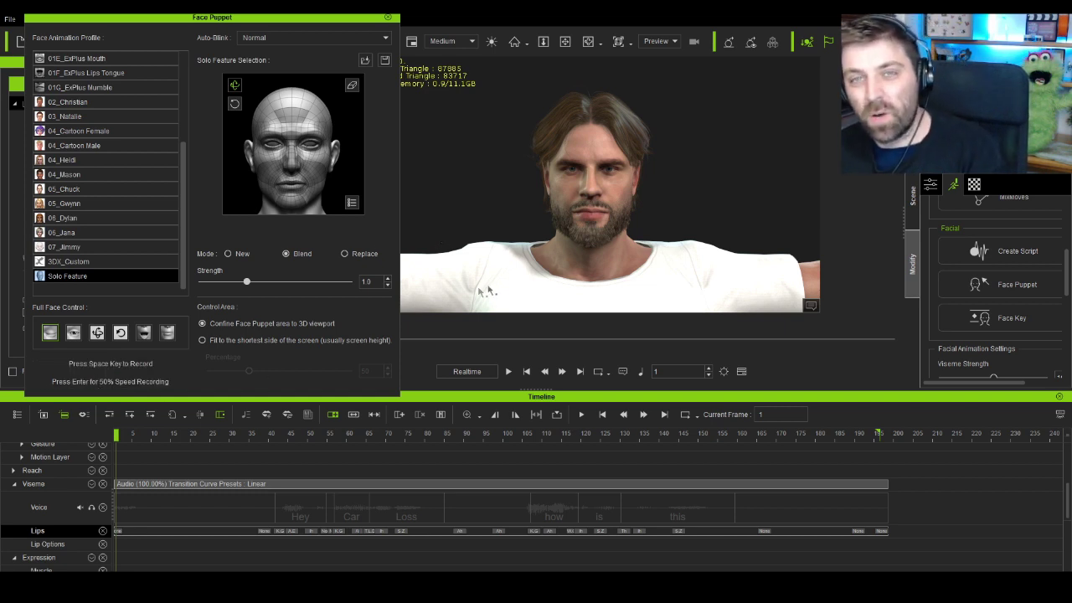
Step: Record the facial performance as a PuppetClip on the Expression track and play it back
key(space)
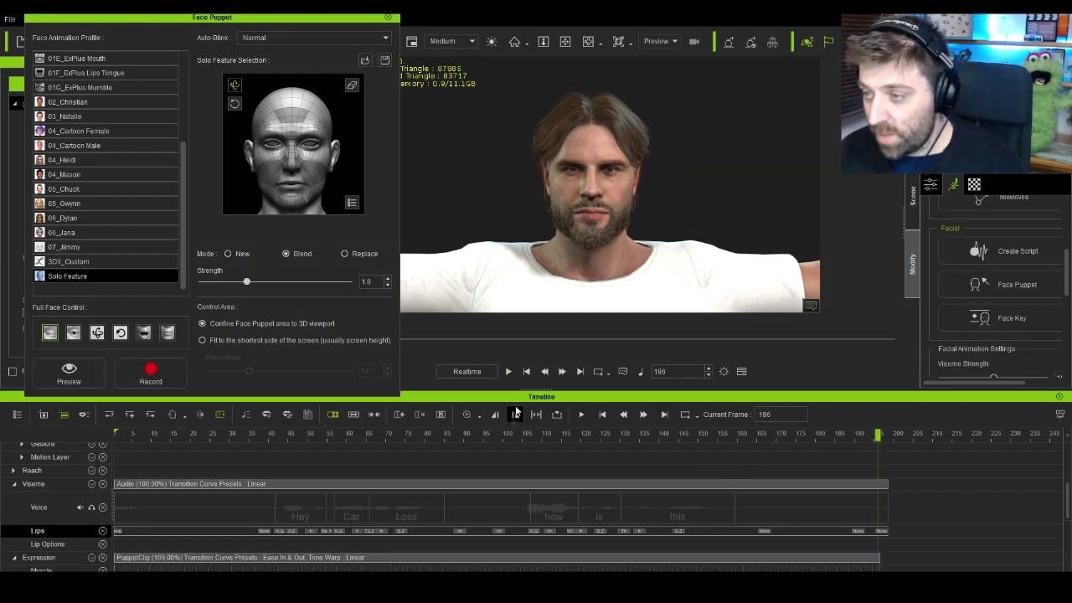
click(510, 371)
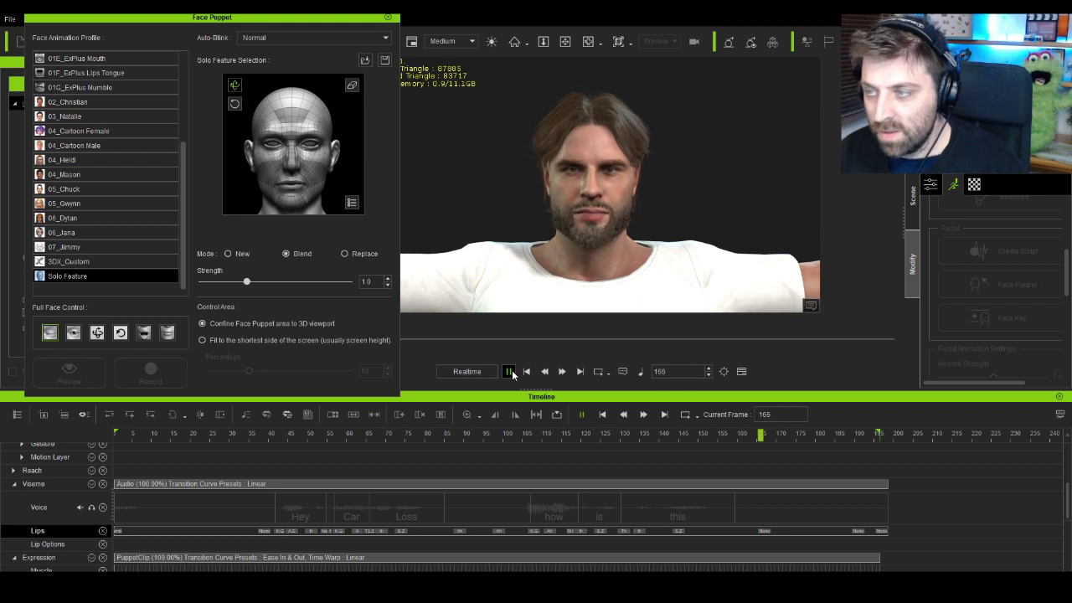
click(510, 371)
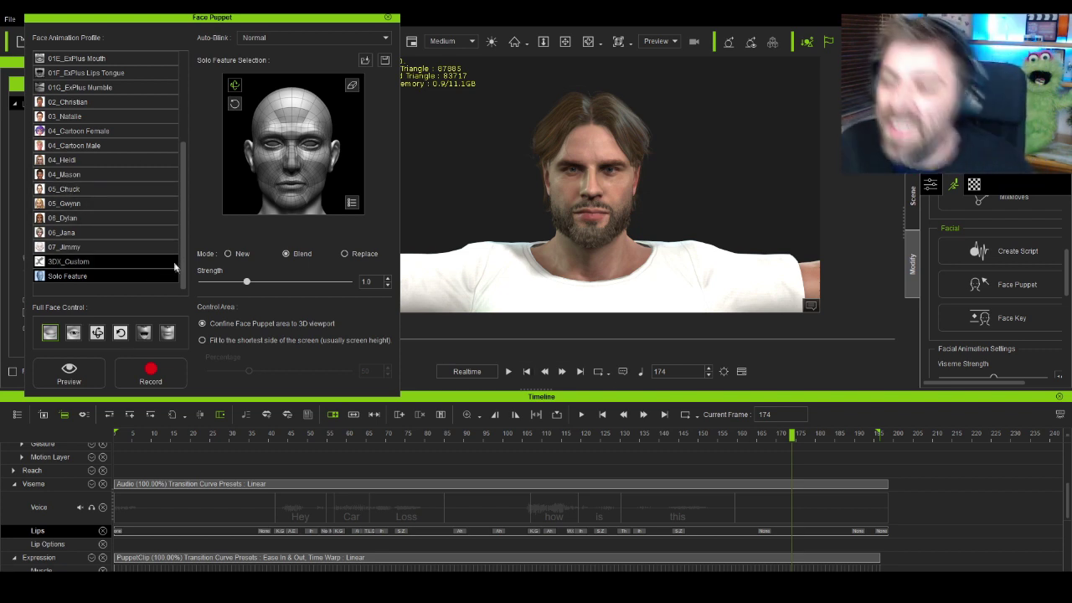
Step: Limit puppeteering to the eyes and brows and set auto-blink to Speechless
click(76, 333)
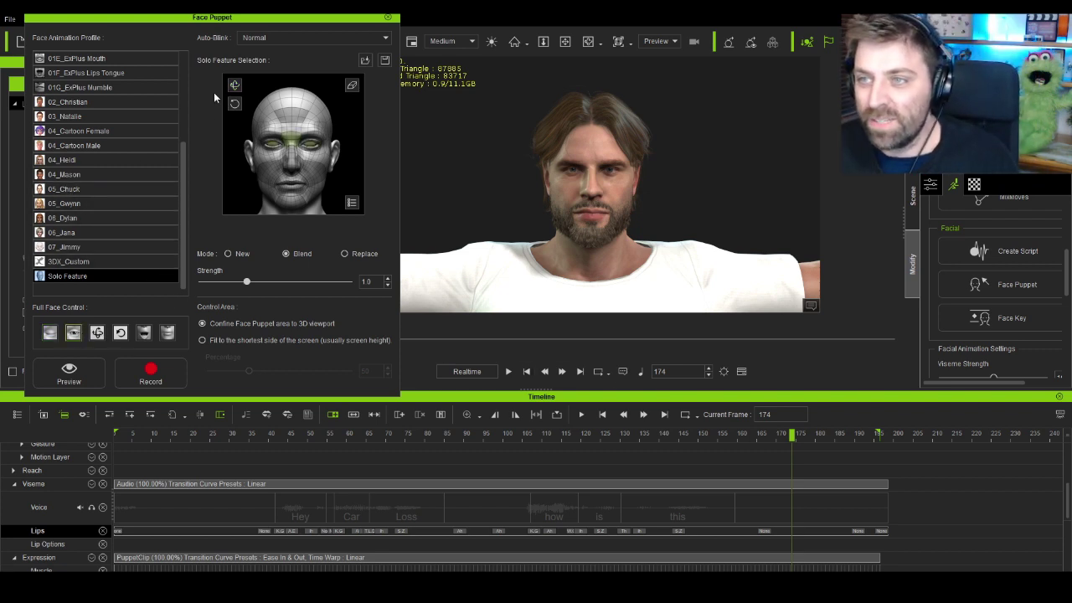
click(278, 39)
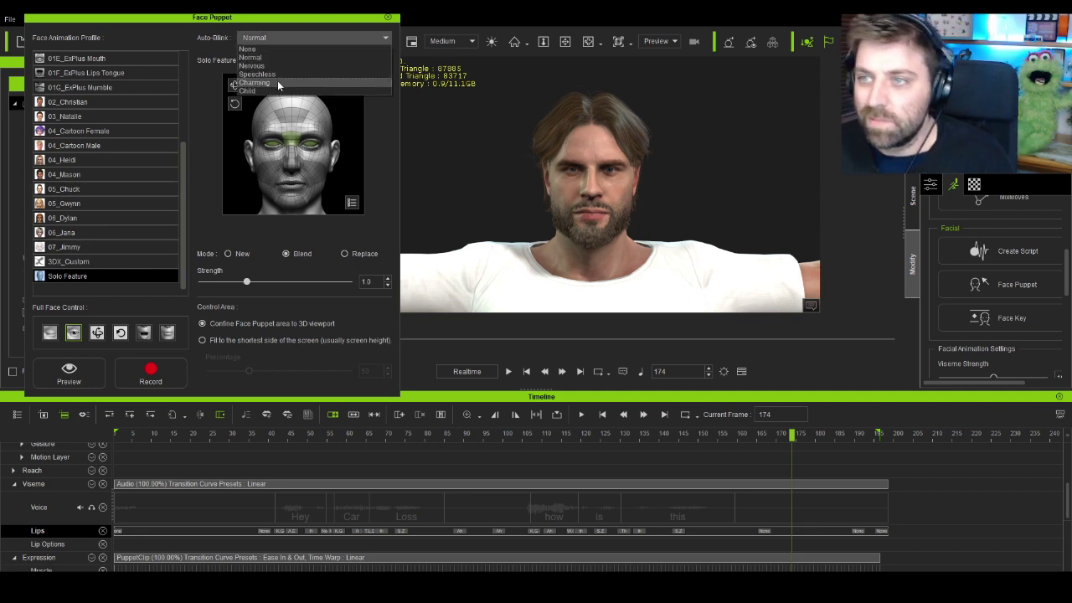
click(277, 74)
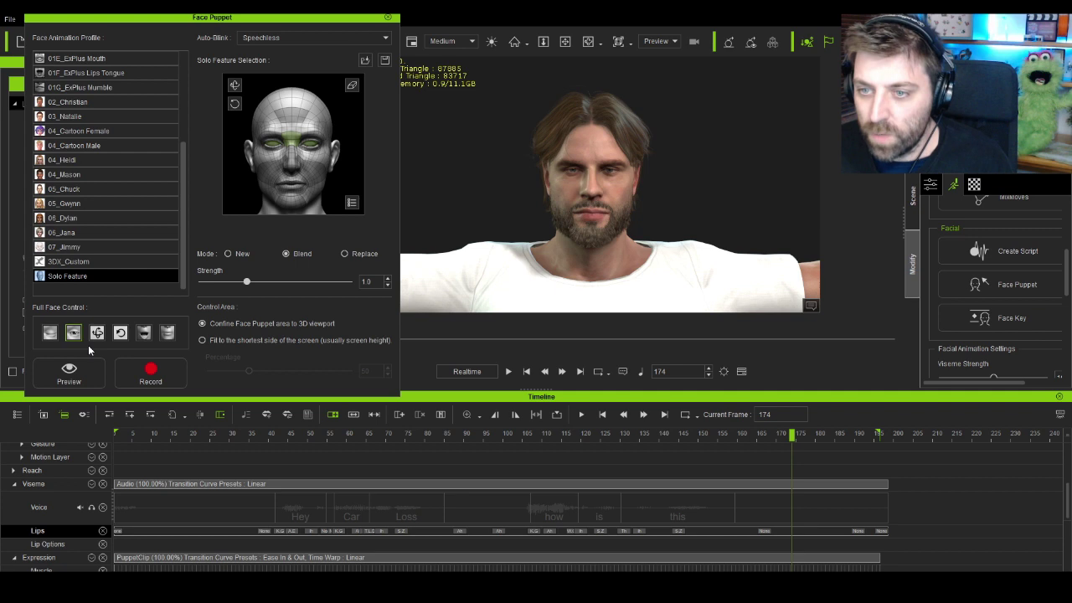
Step: Select the 01C_ExPlus Brows profile, preview it, and arm recording from frame 1
drag(183, 205, 178, 120)
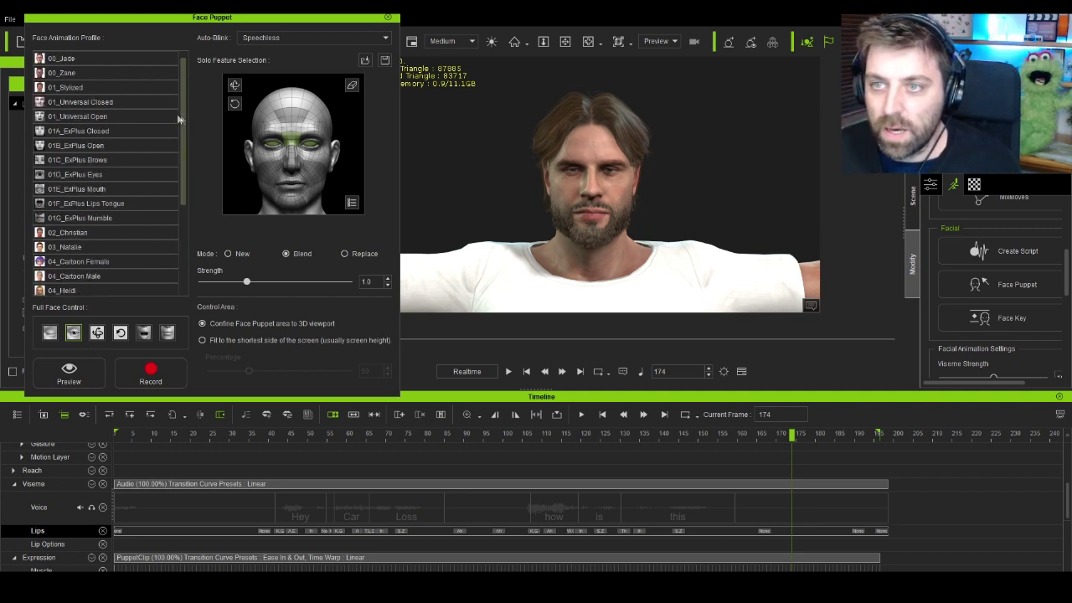
click(128, 160)
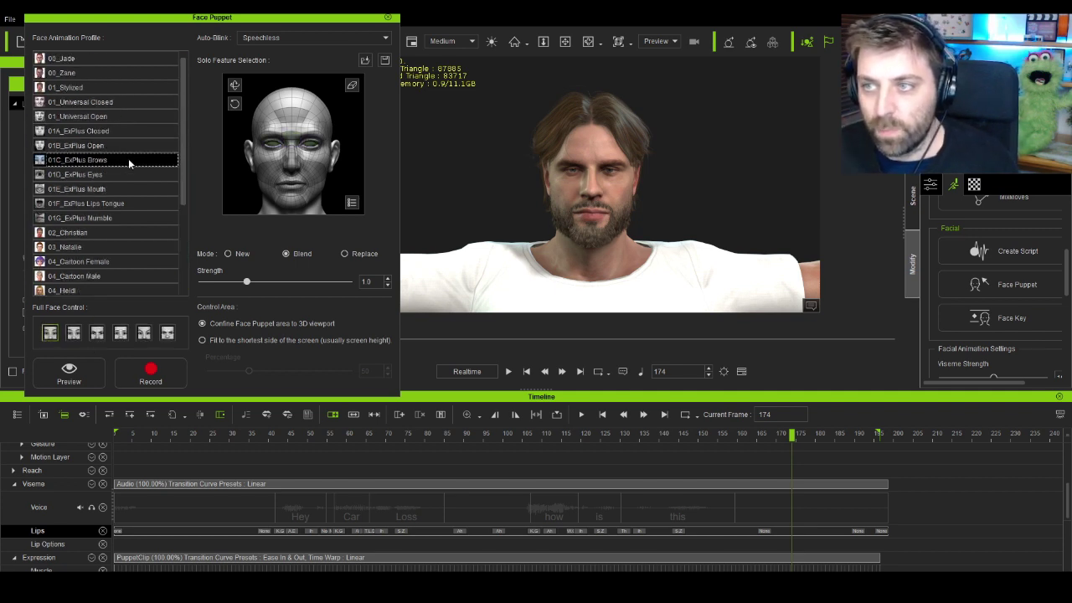
click(82, 383)
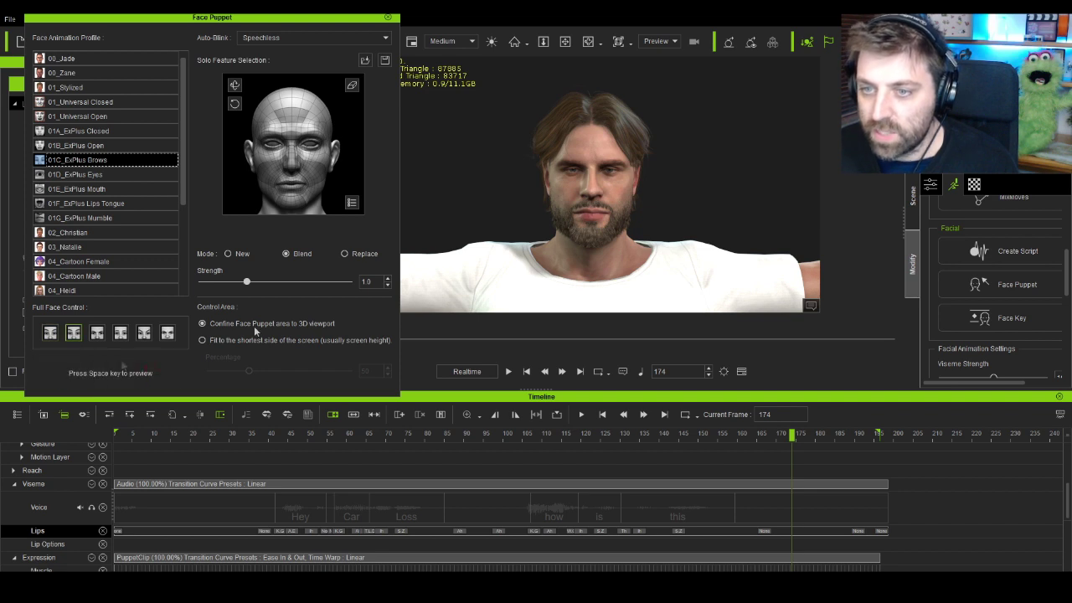
key(space)
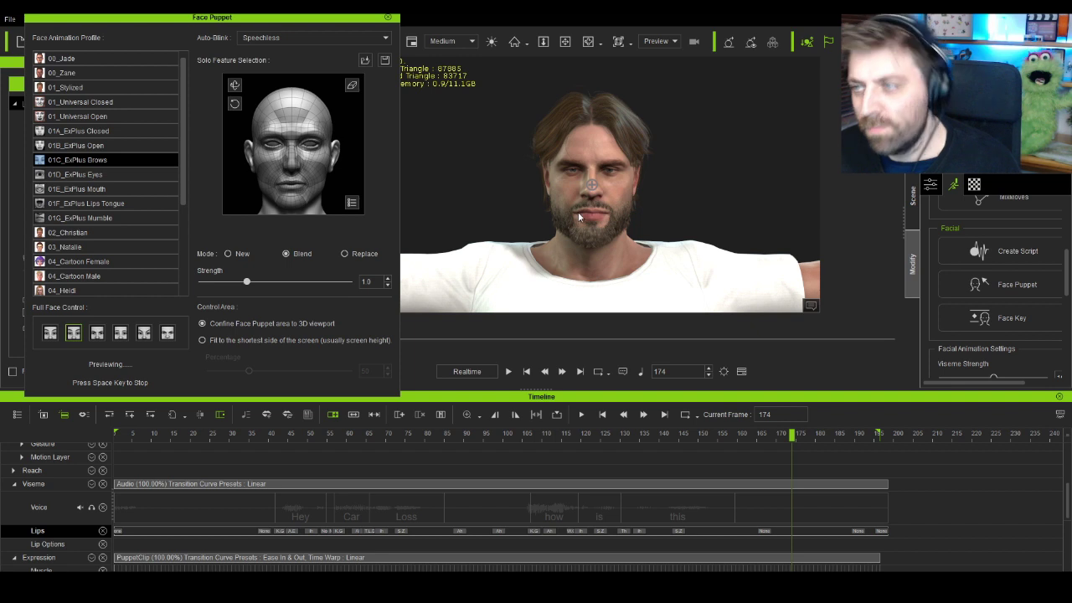
key(space)
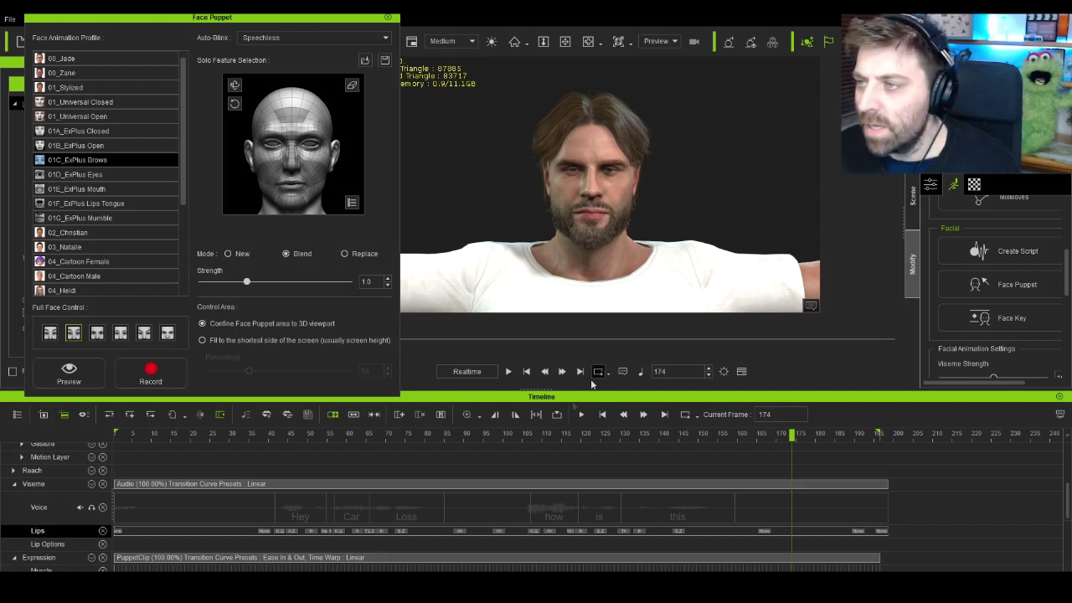
click(151, 373)
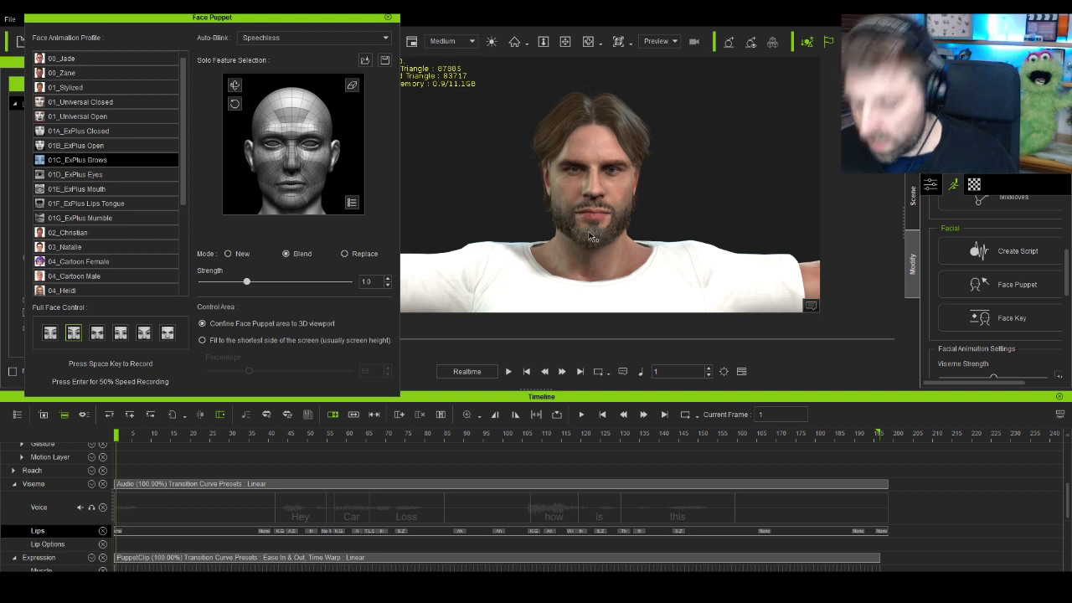
Step: Record the brow pass with 01C_ExPlus Brows through frame 196 and play it back
key(space)
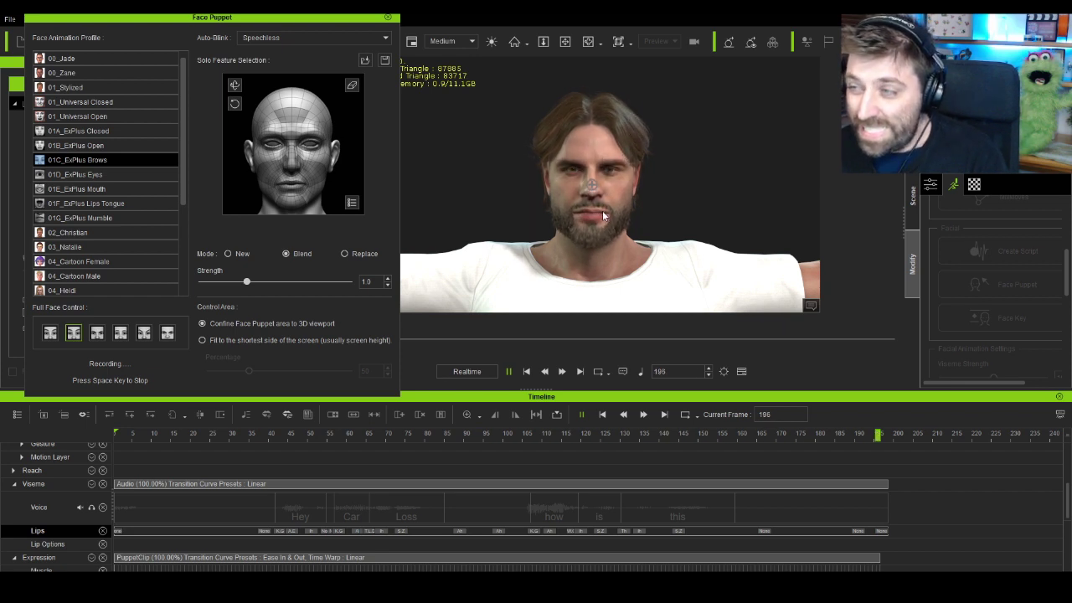
click(509, 372)
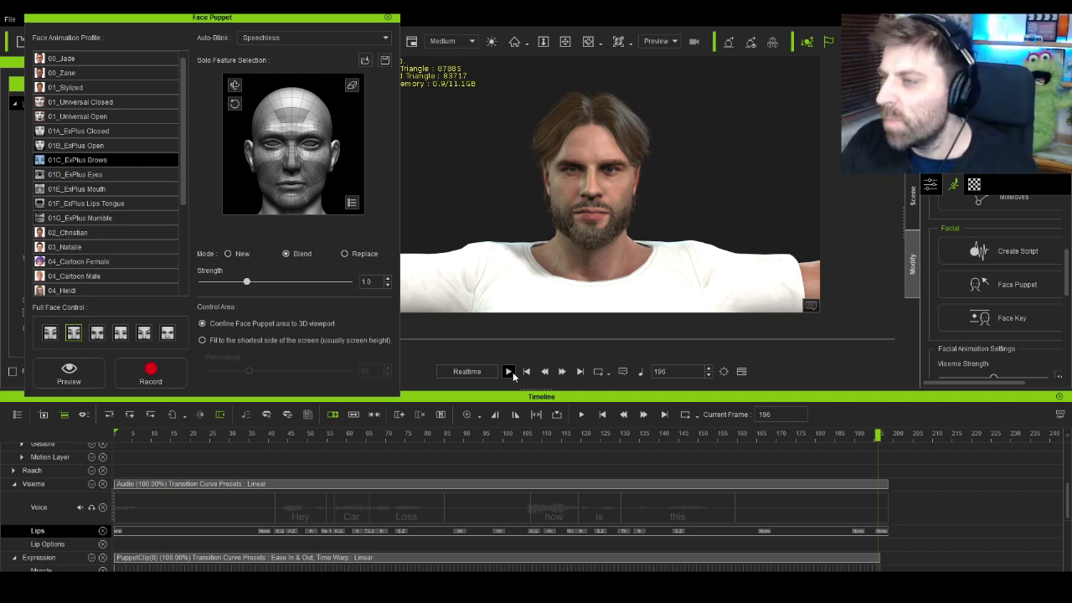
click(510, 372)
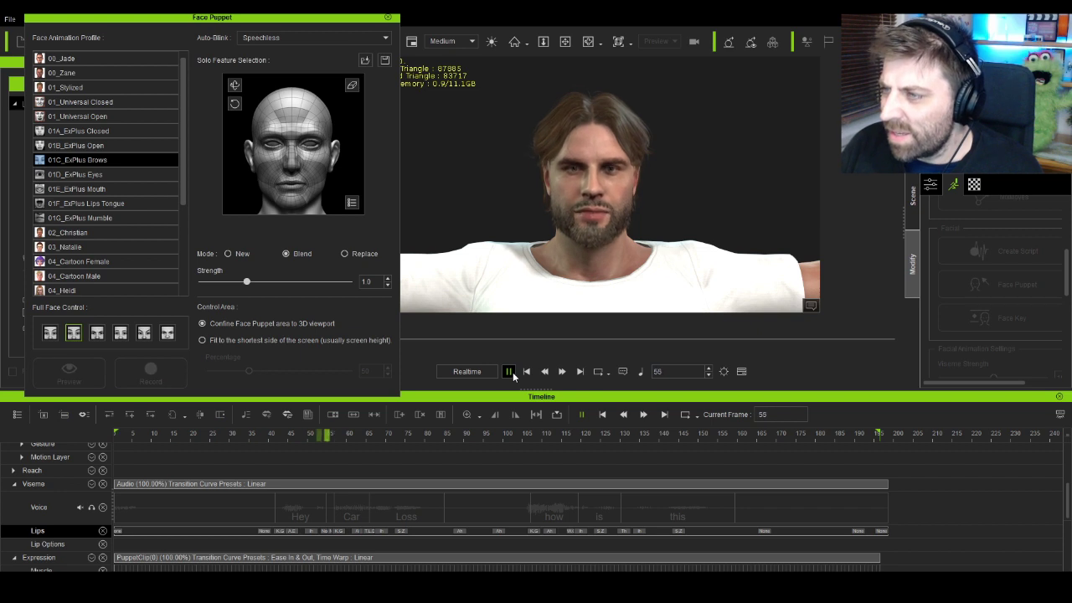